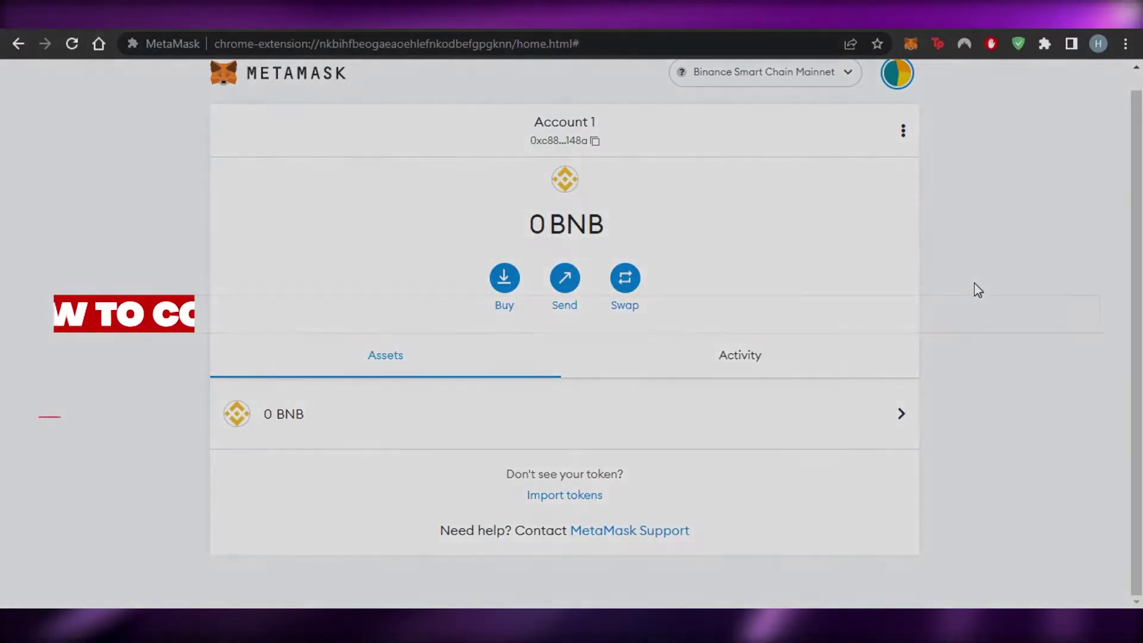
Visit metamask.io and MetaMask's Chrome download listing, then return to the wallet
{"action": "scroll", "coordinate": [976, 289], "scroll_direction": "up", "scroll_amount": 1}
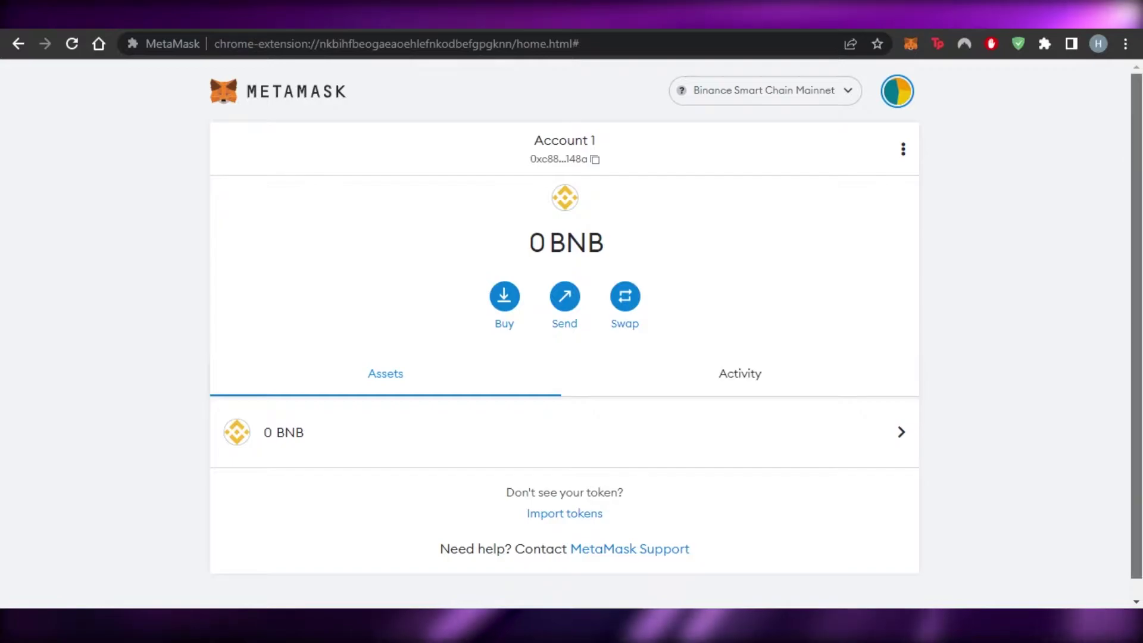
{"action": "scroll", "coordinate": [588, 238], "scroll_direction": "down", "scroll_amount": 1}
{"action": "scroll", "coordinate": [588, 238], "scroll_direction": "up", "scroll_amount": 1}
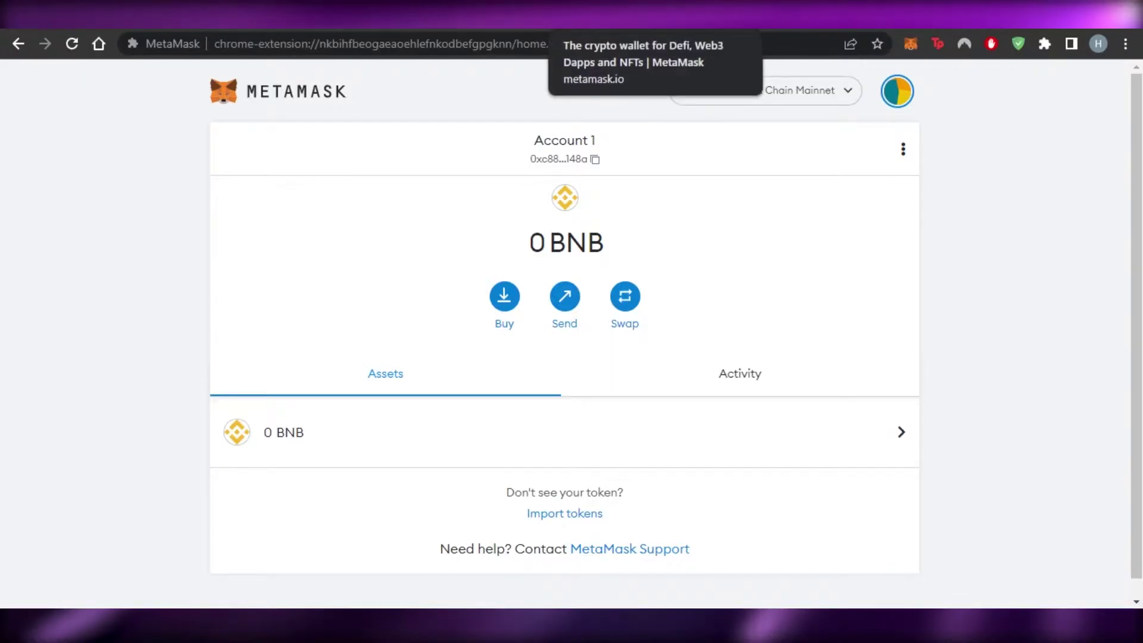
{"action": "left_click", "coordinate": [738, 15]}
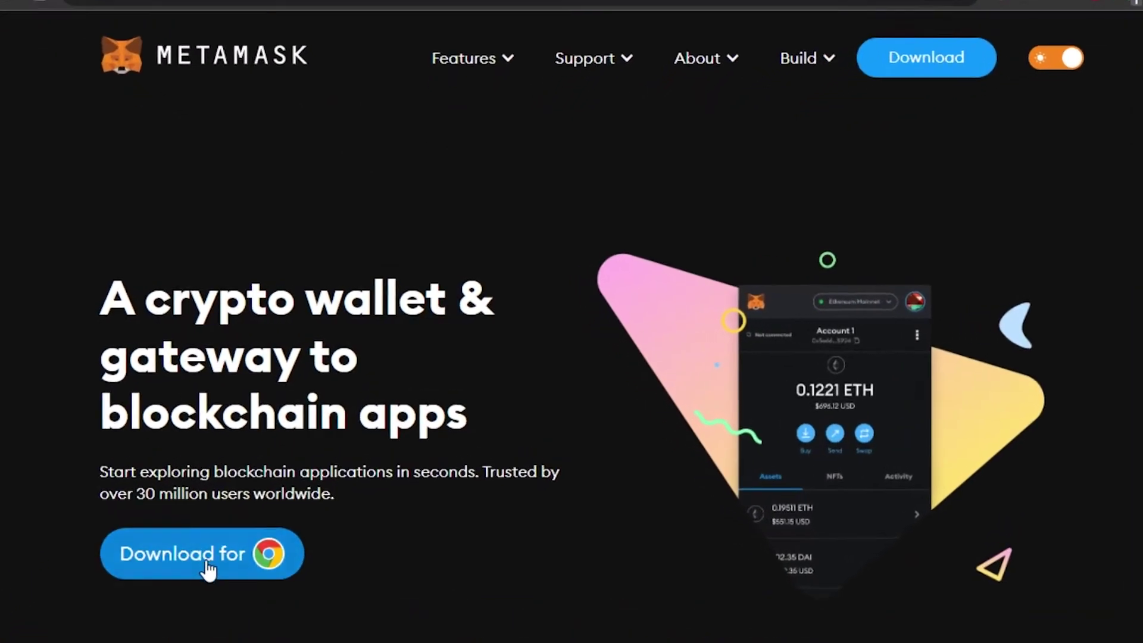
{"action": "left_click", "coordinate": [196, 583]}
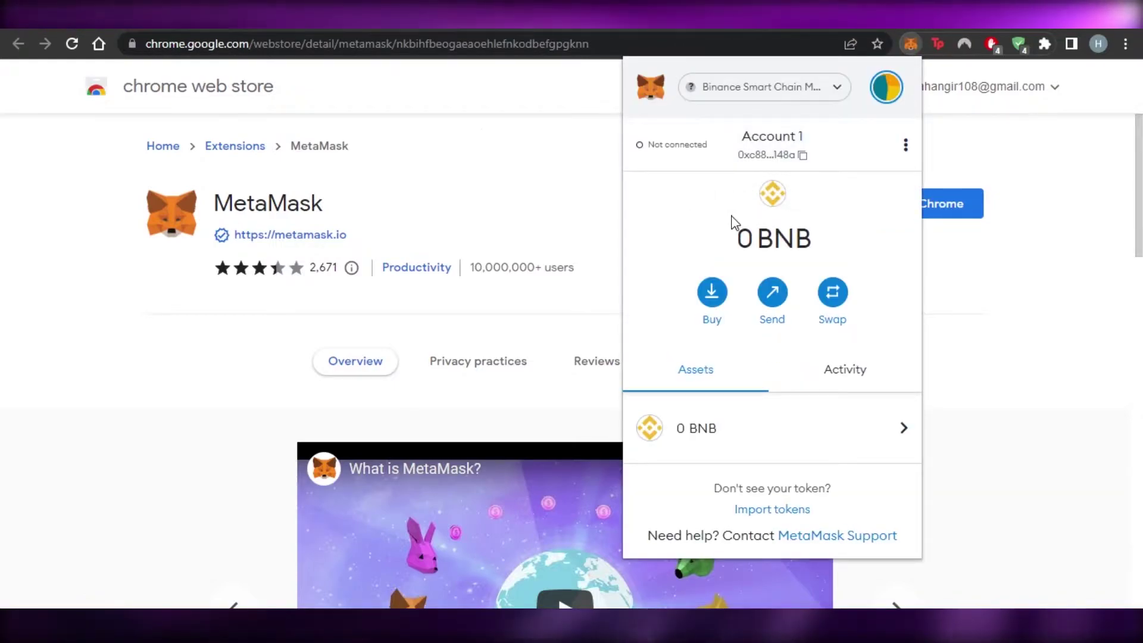
{"action": "left_click", "coordinate": [576, 178]}
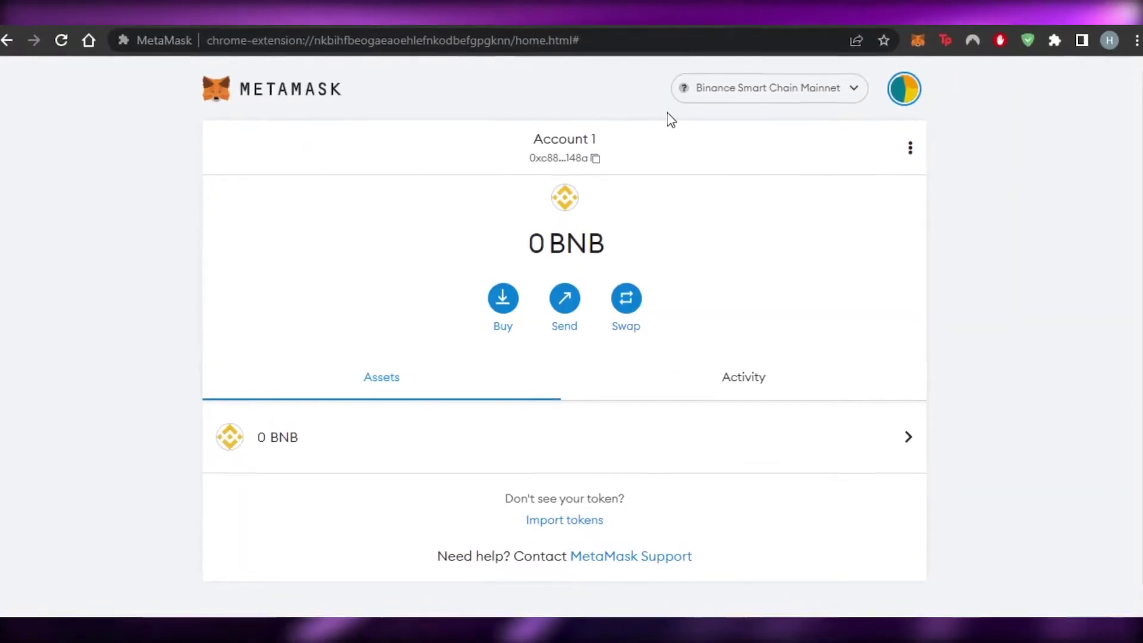
Switch the wallet to Ethereum Mainnet and delete the Binance Smart Chain network
{"action": "left_click", "coordinate": [724, 89]}
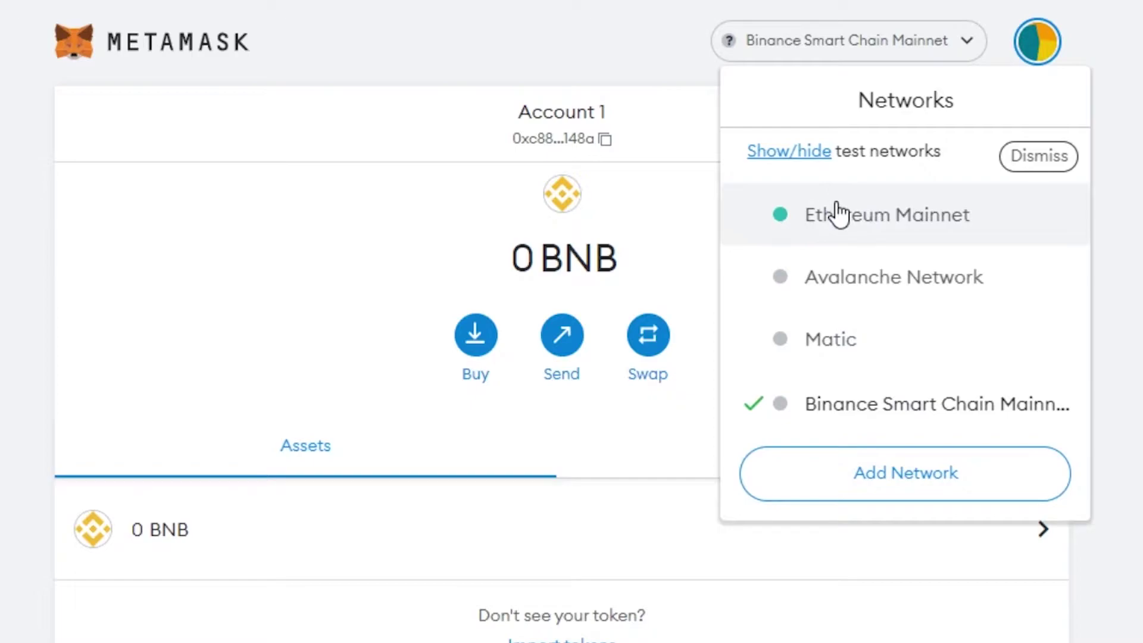
{"action": "left_click", "coordinate": [836, 205]}
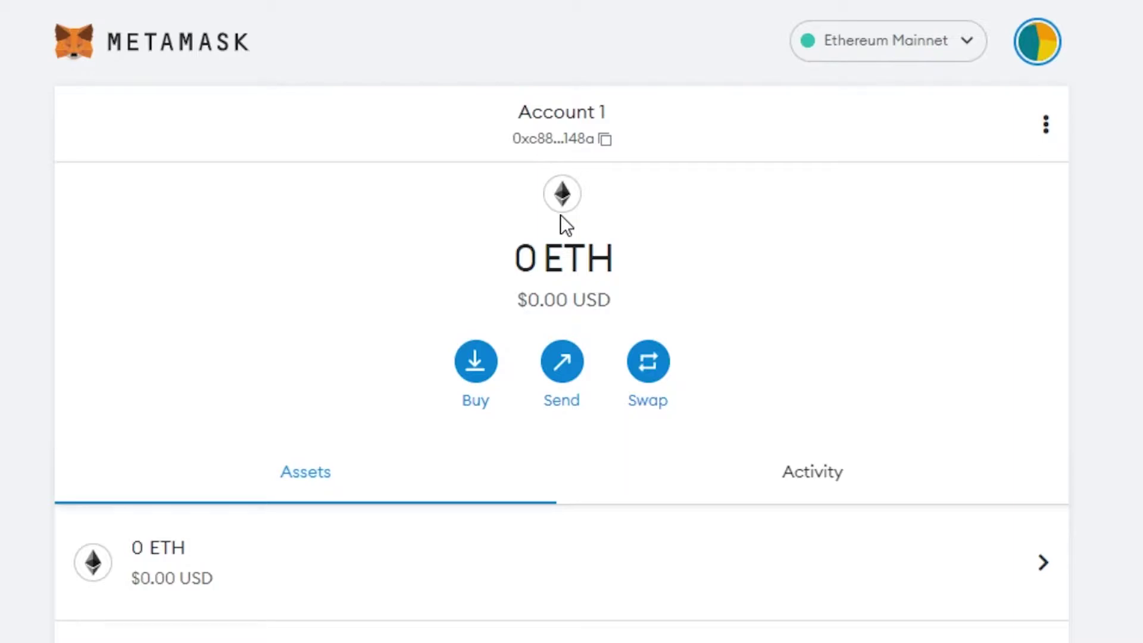
{"action": "left_click", "coordinate": [860, 55]}
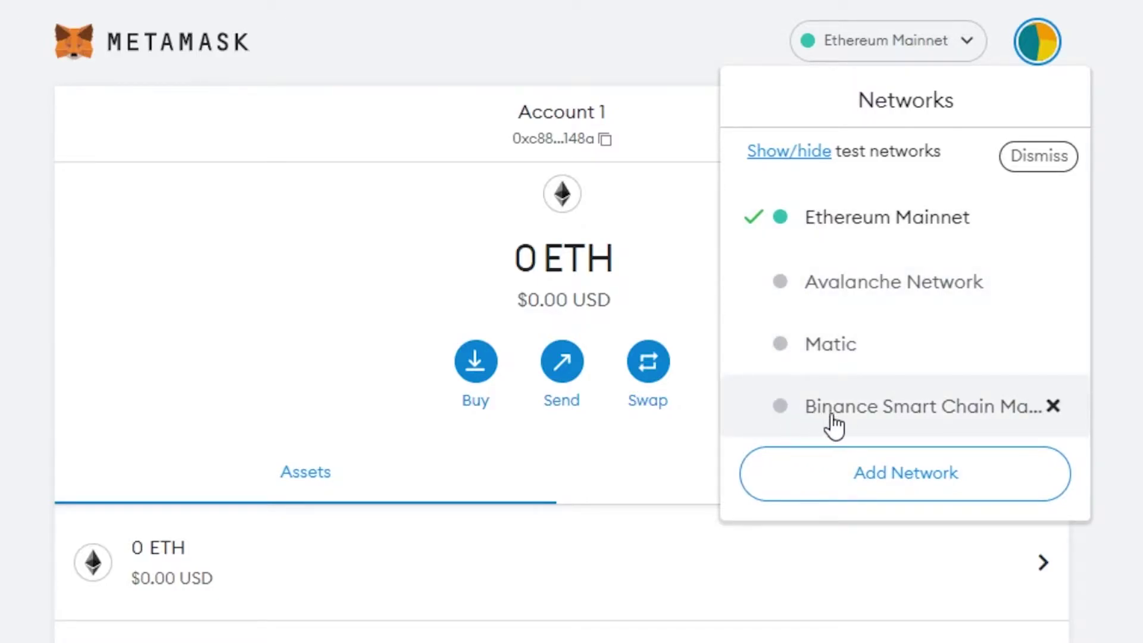
{"action": "left_click", "coordinate": [1053, 407]}
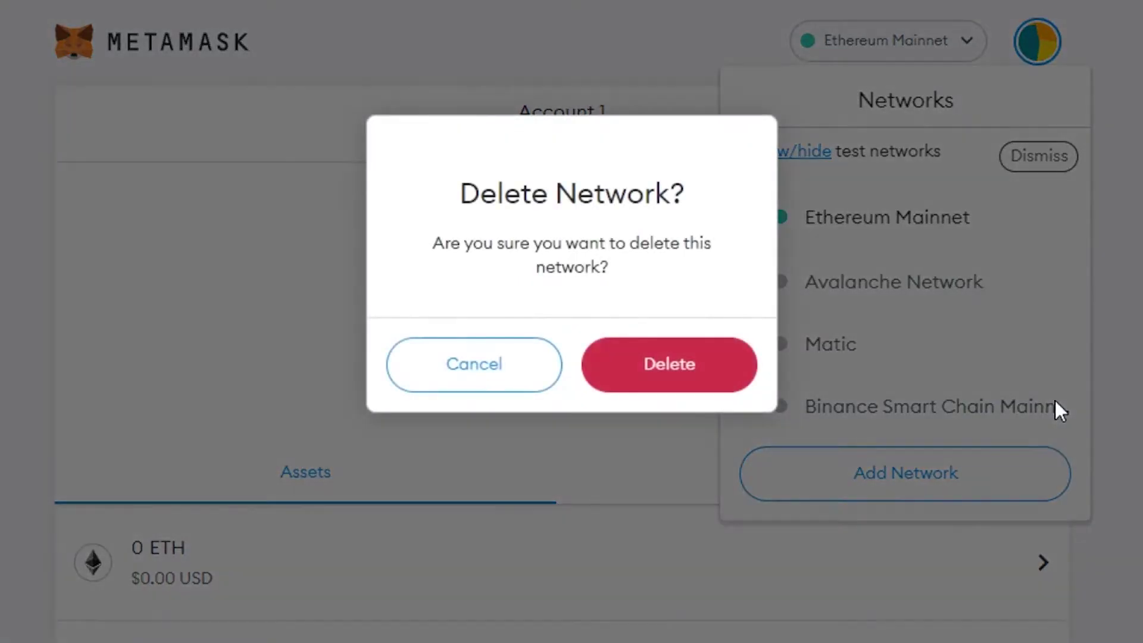
{"action": "left_click", "coordinate": [737, 384]}
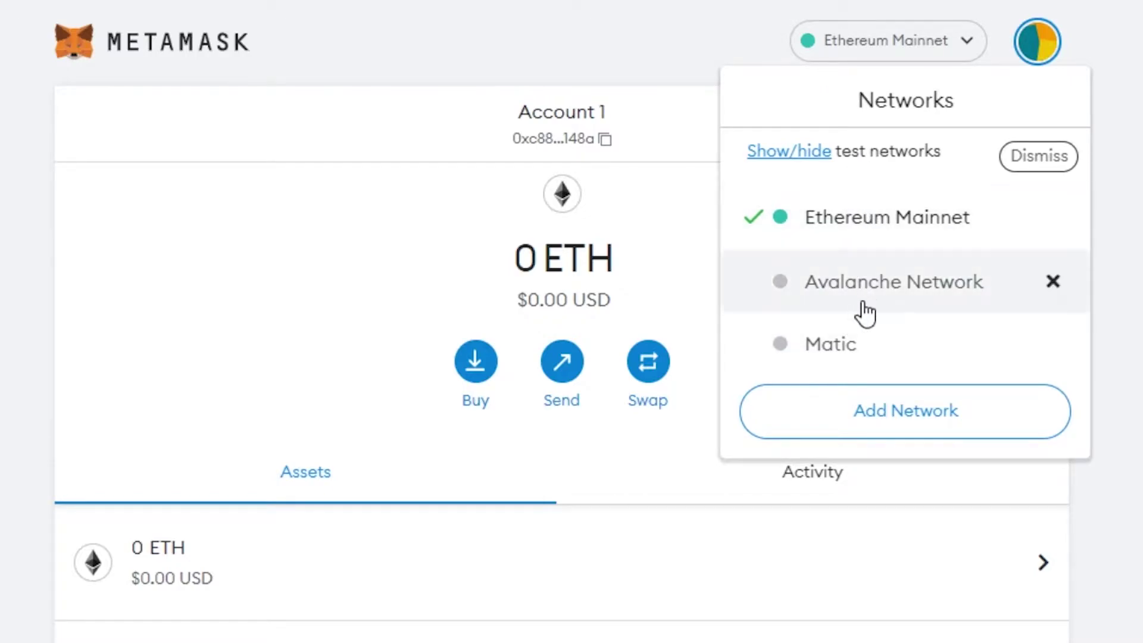
Add a custom network named 'Binance smart chain' and go to the Binance Academy setup article
{"action": "left_click", "coordinate": [885, 421]}
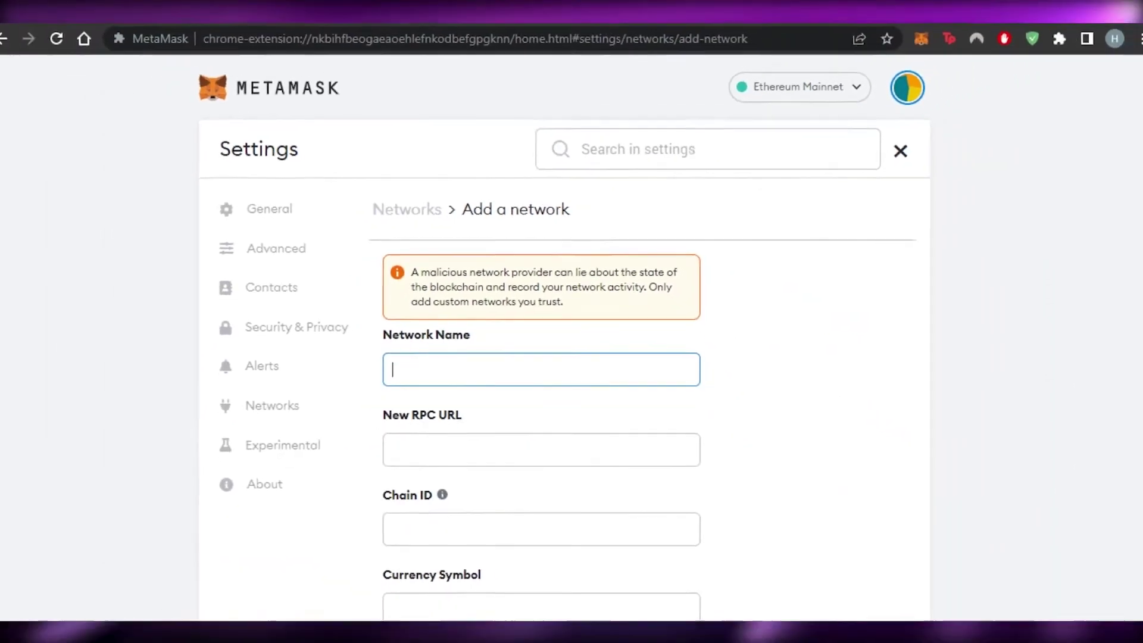
{"action": "scroll", "coordinate": [542, 357], "scroll_direction": "down", "scroll_amount": 3}
{"action": "scroll", "coordinate": [542, 358], "scroll_direction": "up", "scroll_amount": 1}
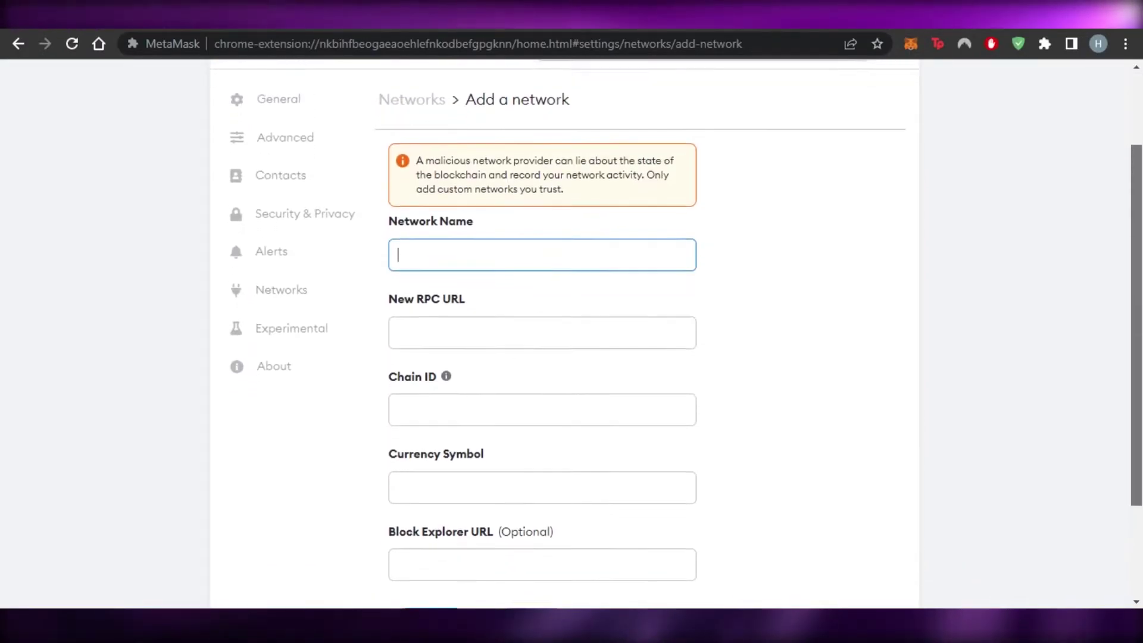
{"action": "scroll", "coordinate": [674, 404], "scroll_direction": "down", "scroll_amount": 1}
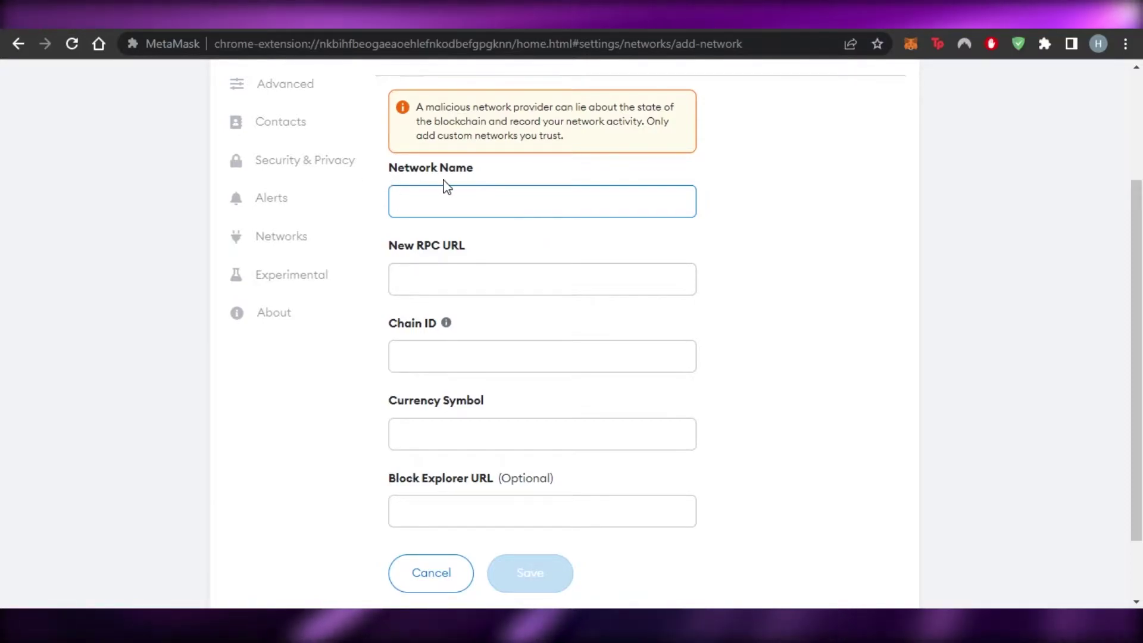
{"action": "type", "text": "B"}
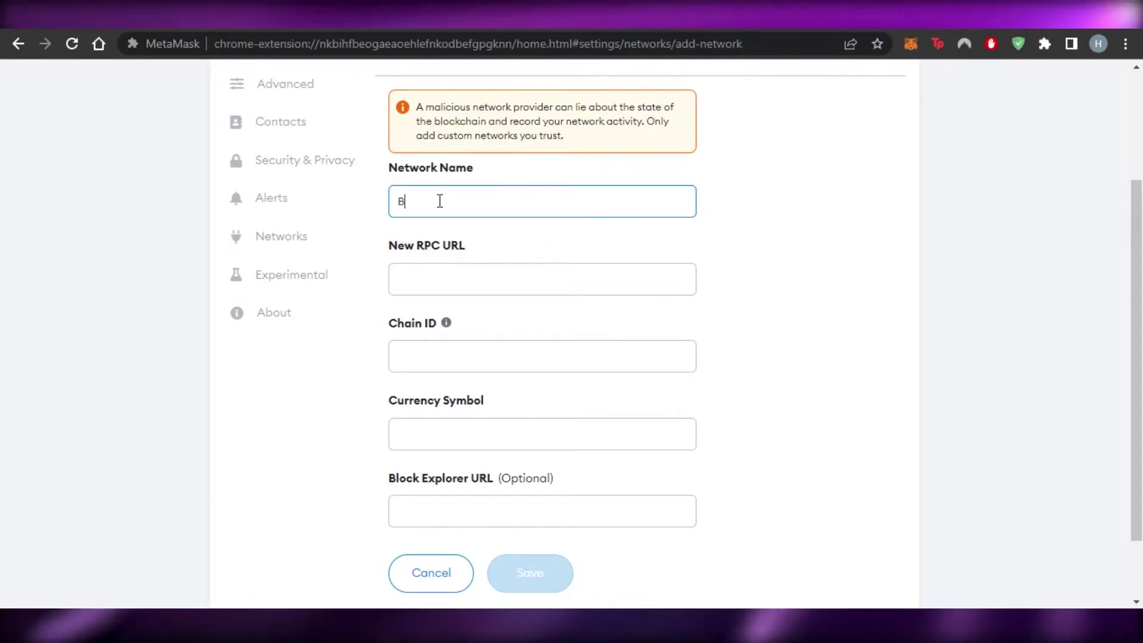
{"action": "type", "text": "inance smart chain"}
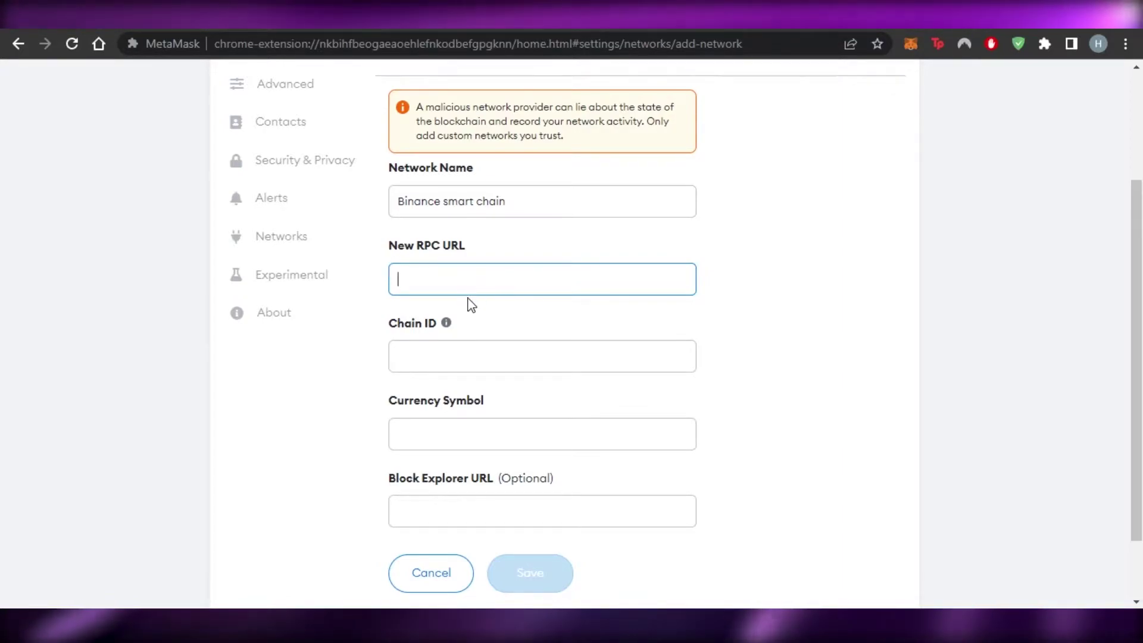
{"action": "left_click", "coordinate": [737, 30]}
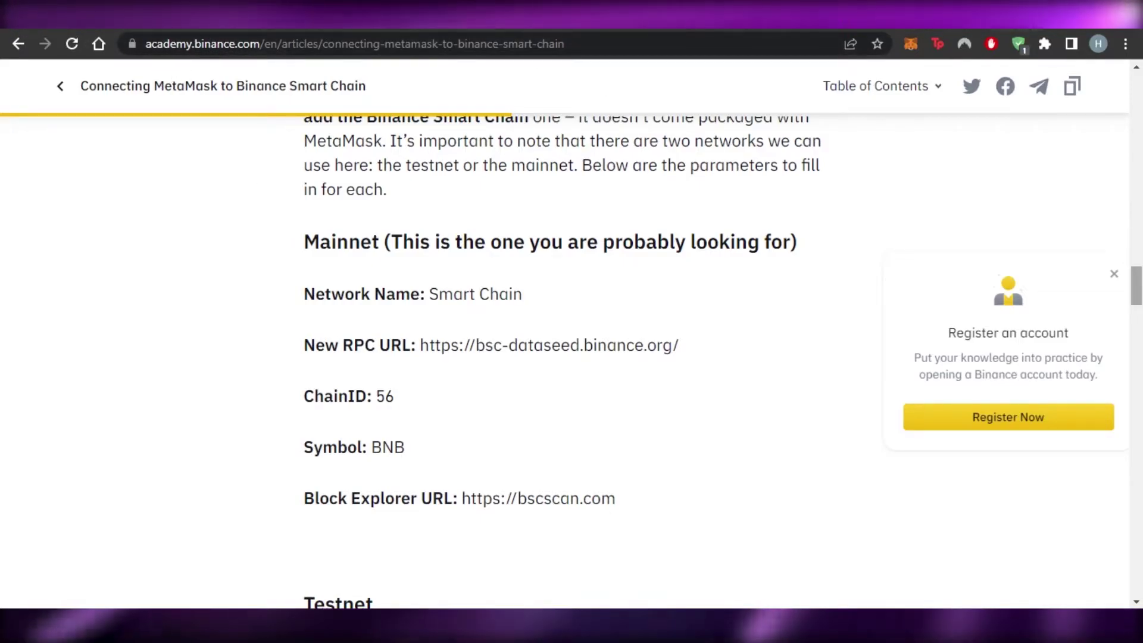
{"action": "left_click_drag", "start_coordinate": [1134, 283], "coordinate": [1134, 83]}
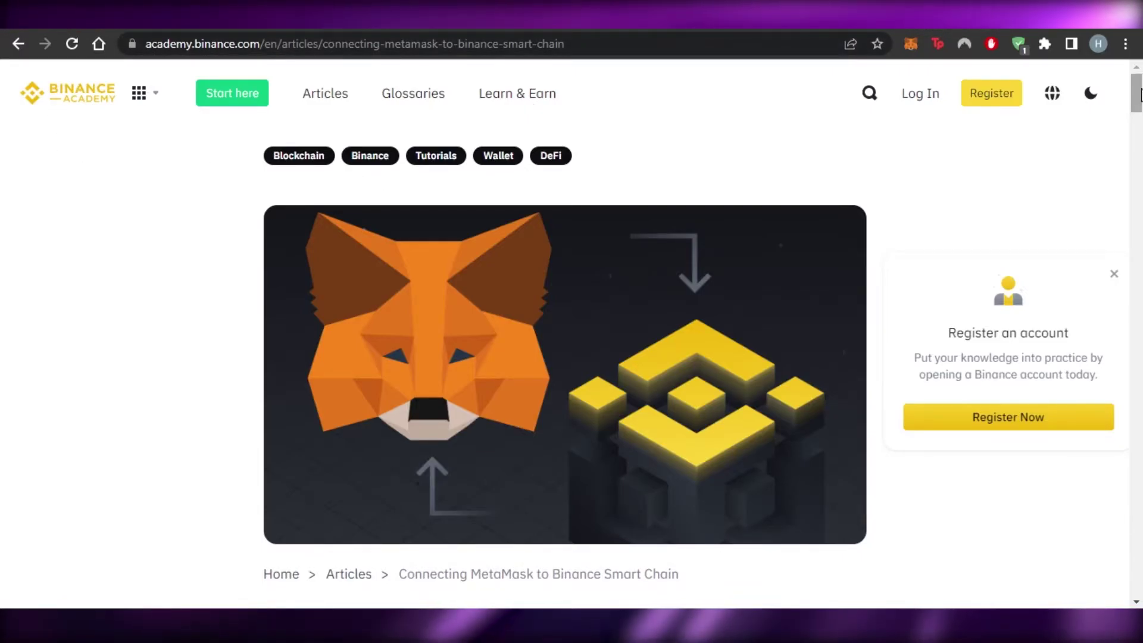
{"action": "scroll", "coordinate": [1137, 77], "scroll_direction": "down", "scroll_amount": 15}
{"action": "scroll", "coordinate": [566, 357], "scroll_direction": "down", "scroll_amount": 20}
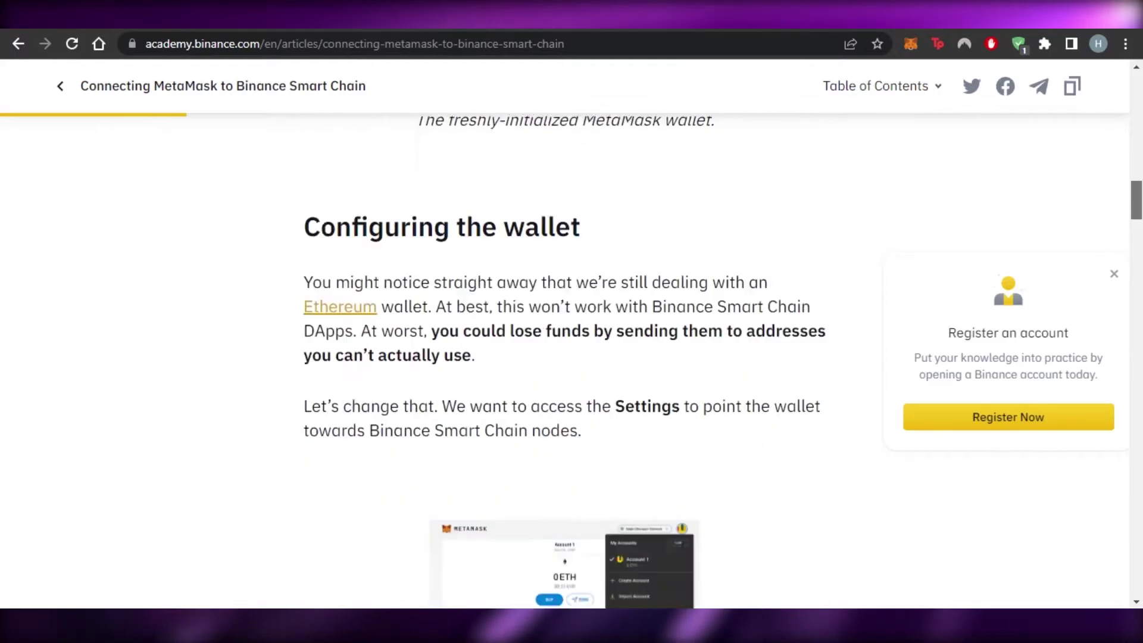
{"action": "scroll", "coordinate": [463, 232], "scroll_direction": "down", "scroll_amount": 4}
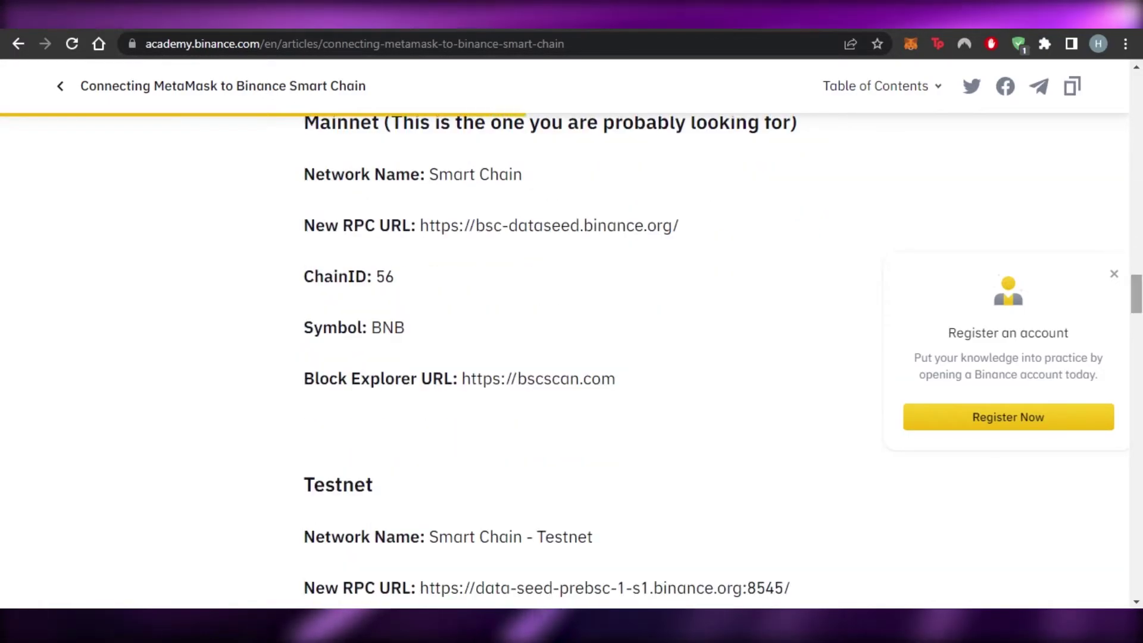
{"action": "scroll", "coordinate": [463, 231], "scroll_direction": "up", "scroll_amount": 2}
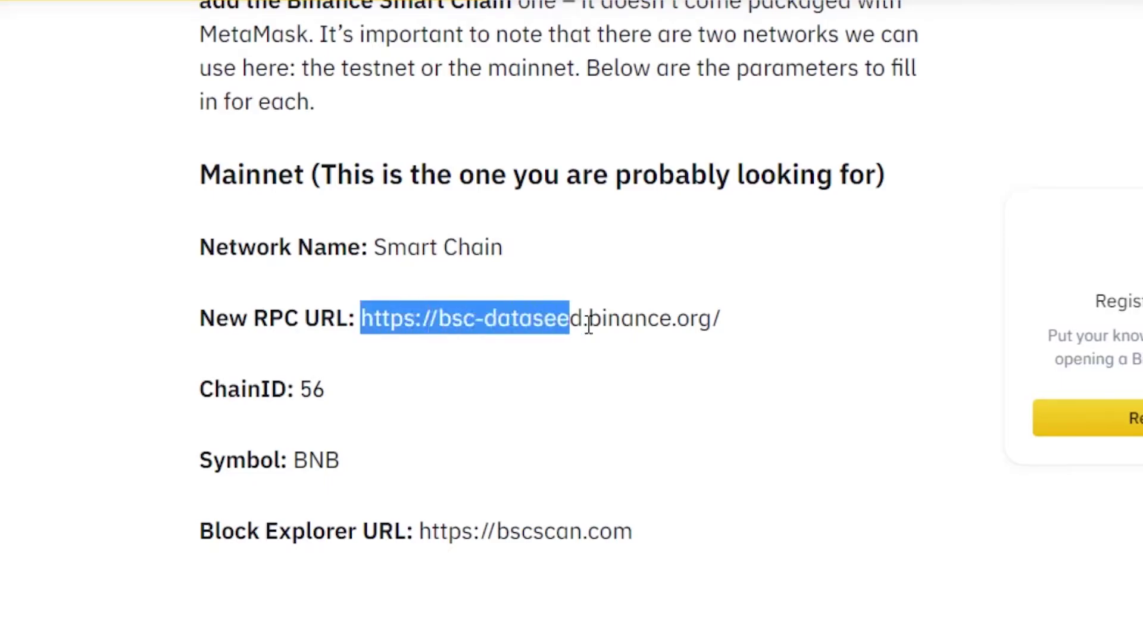
{"action": "left_click_drag", "start_coordinate": [588, 325], "coordinate": [694, 327]}
{"action": "right_click", "coordinate": [695, 327]}
{"action": "left_click", "coordinate": [720, 348]}
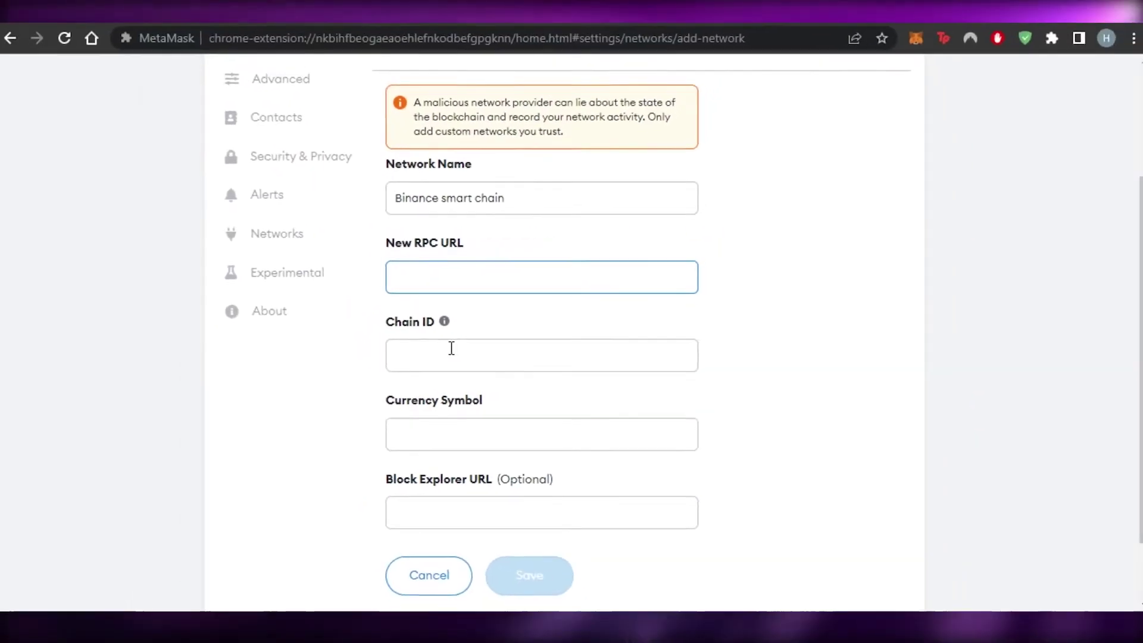
{"action": "mouse_move", "coordinate": [446, 322]}
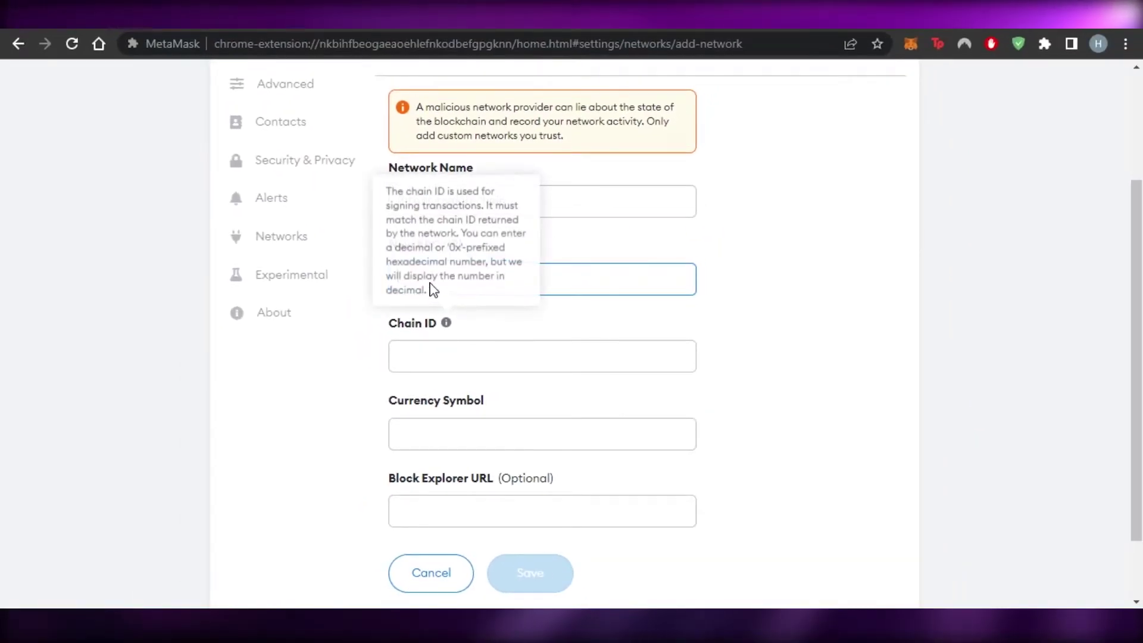
{"action": "right_click", "coordinate": [561, 274]}
{"action": "left_click", "coordinate": [601, 402]}
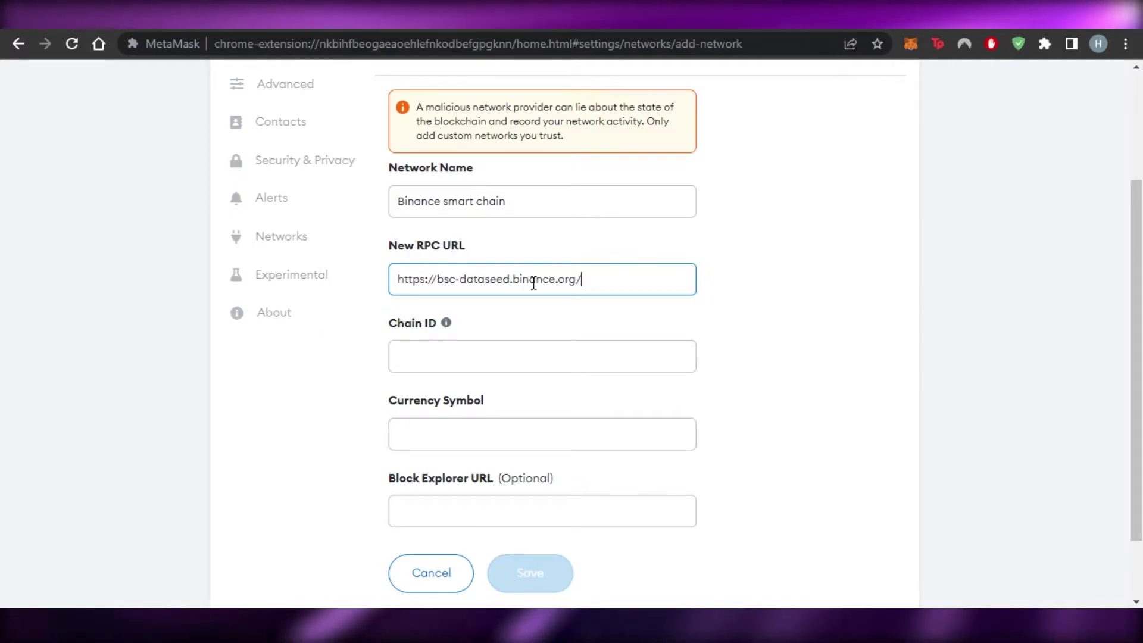
{"action": "left_click", "coordinate": [517, 350]}
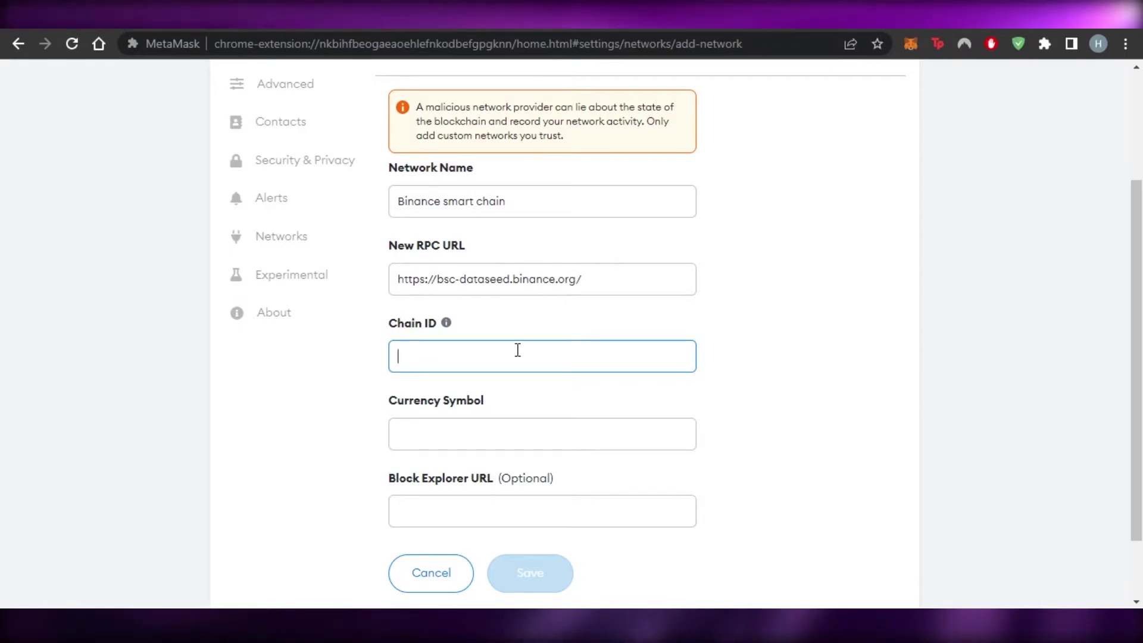
{"action": "type", "text": "56"}
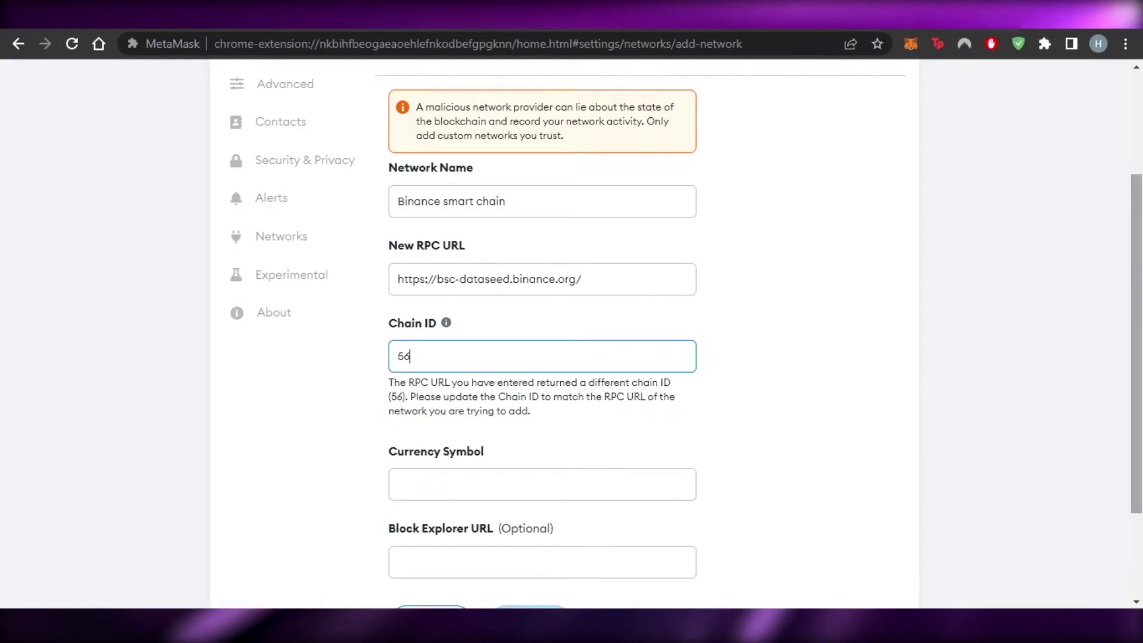
{"action": "scroll", "coordinate": [517, 350], "scroll_direction": "down", "scroll_amount": 2}
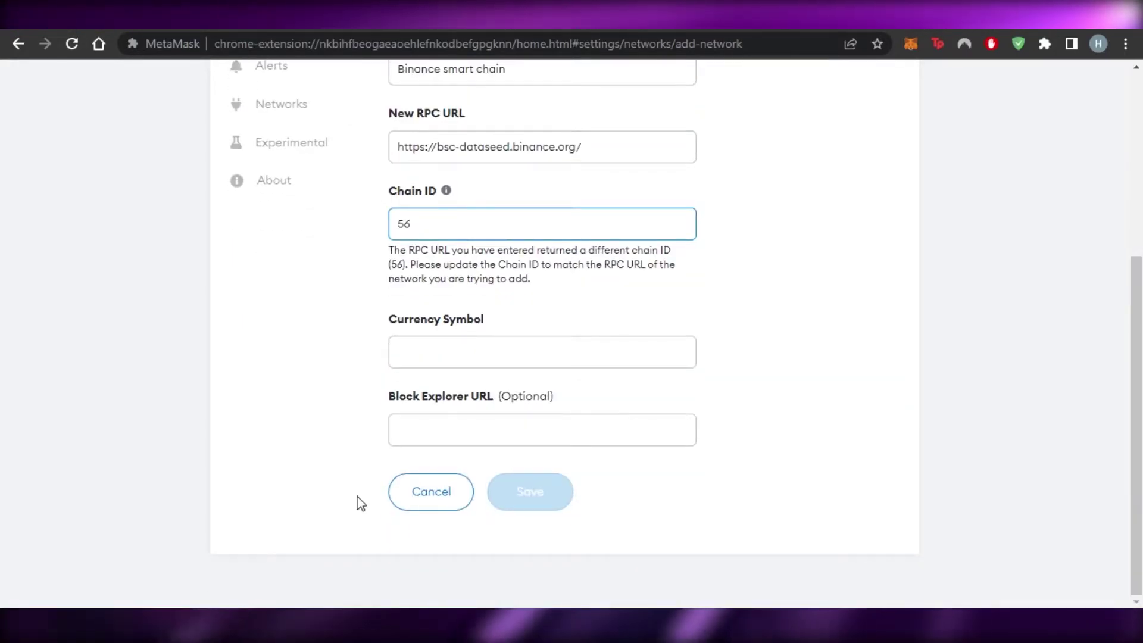
Enter BNB as the currency symbol and return to the Binance Academy article
{"action": "left_click", "coordinate": [463, 346]}
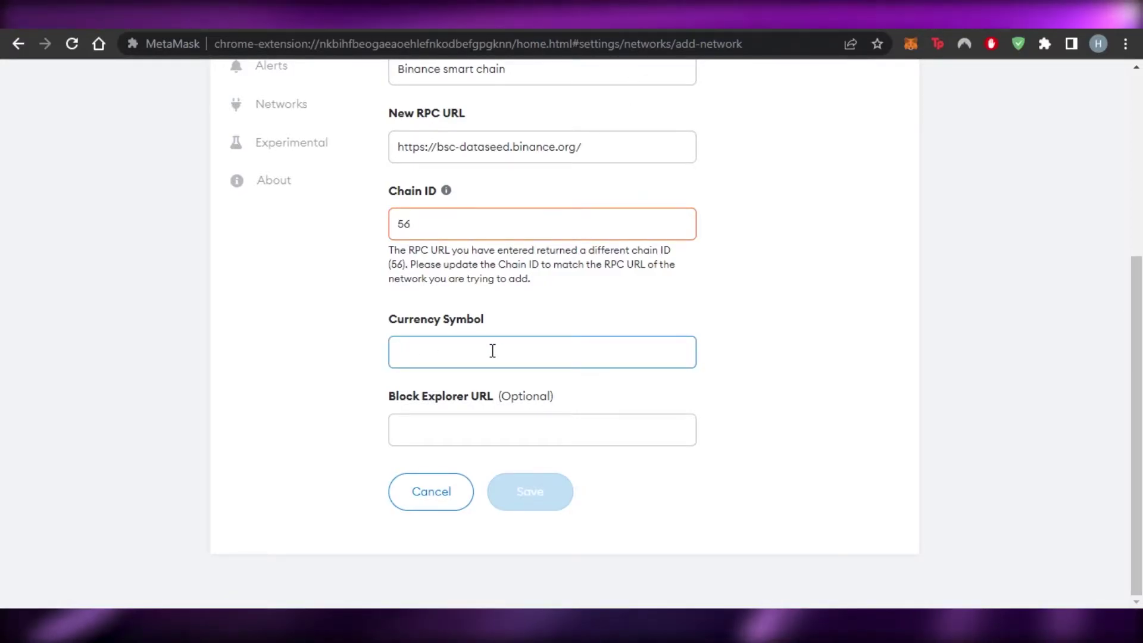
{"action": "type", "text": "BNB"}
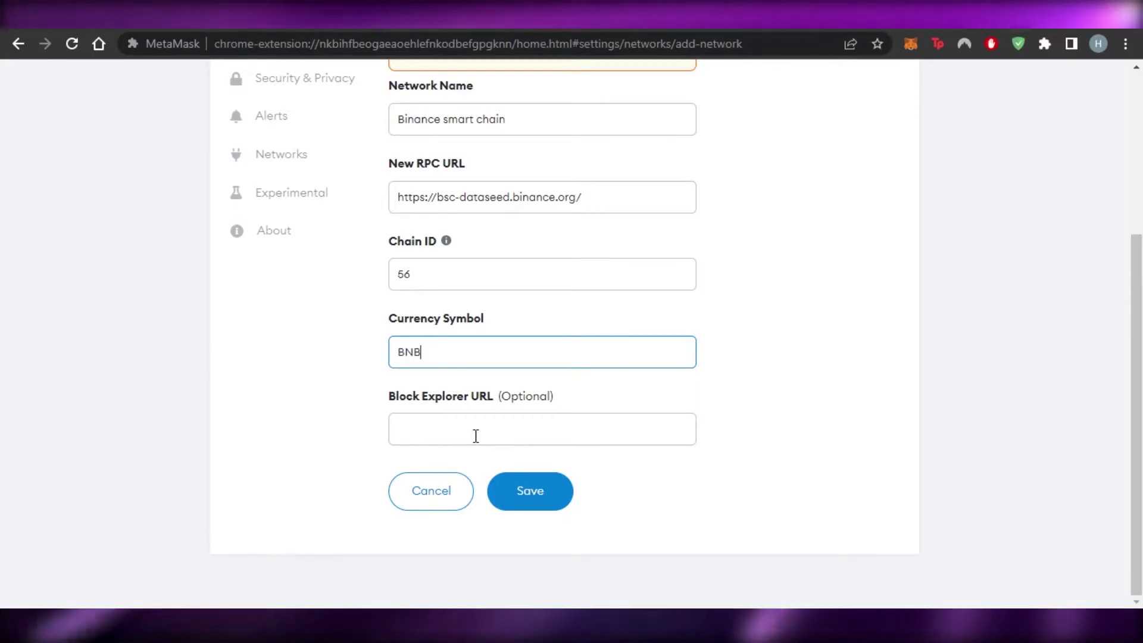
{"action": "key", "text": "ctrl+Tab"}
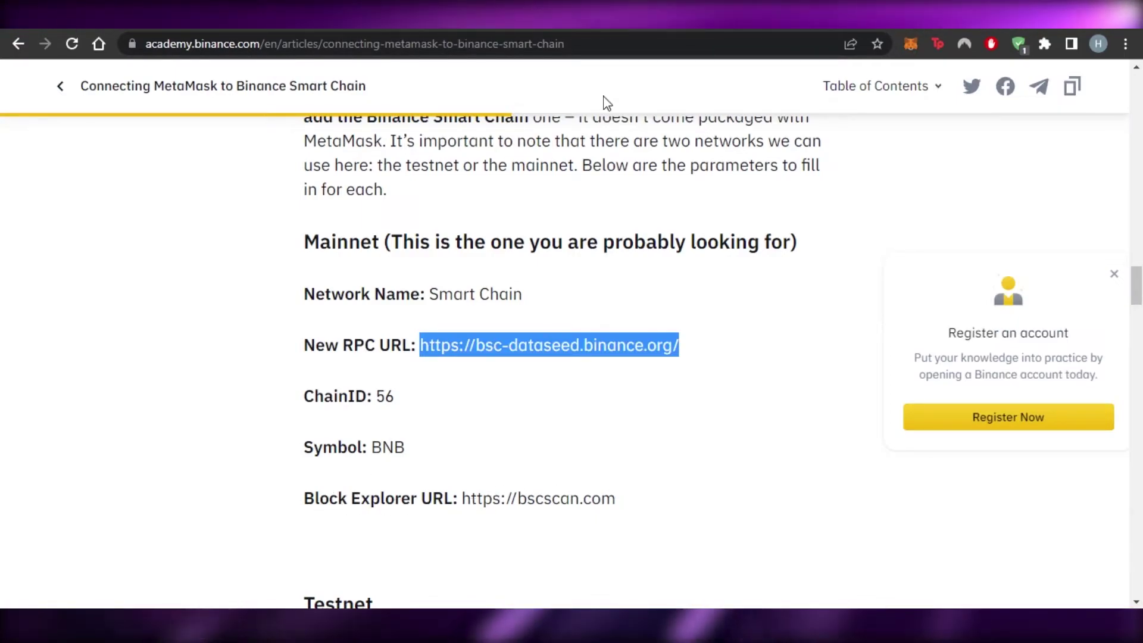
Check the form's values against the Binance Academy parameters, ending on the MetaMask add-network form
{"action": "key", "text": "ctrl+Tab"}
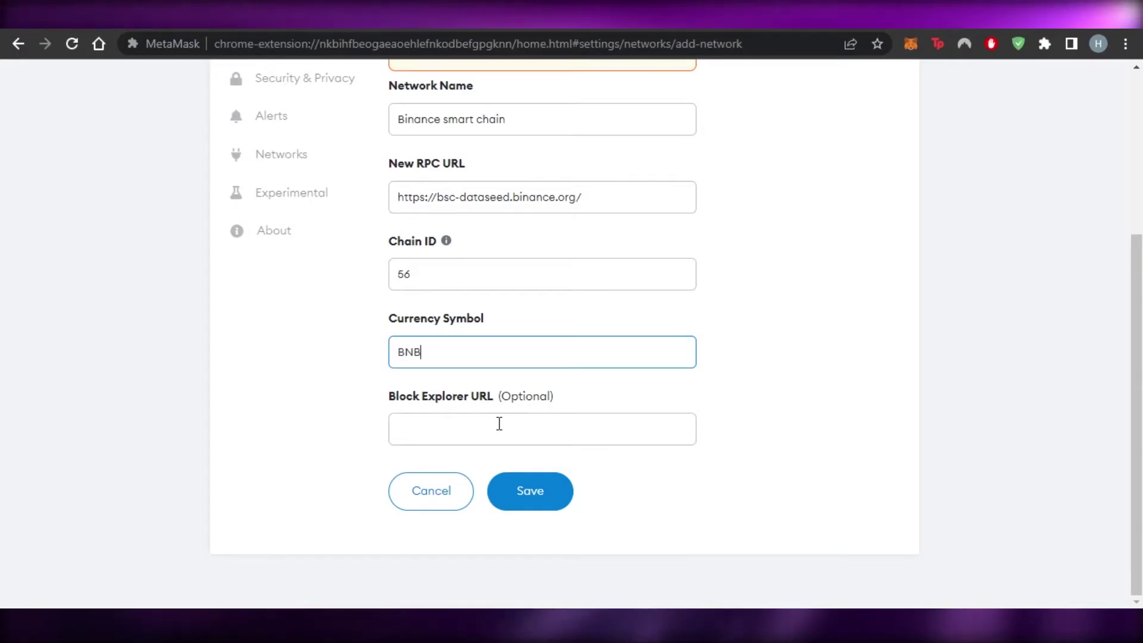
{"action": "triple_click", "coordinate": [1107, 385]}
{"action": "scroll", "coordinate": [953, 358], "scroll_direction": "up", "scroll_amount": 2}
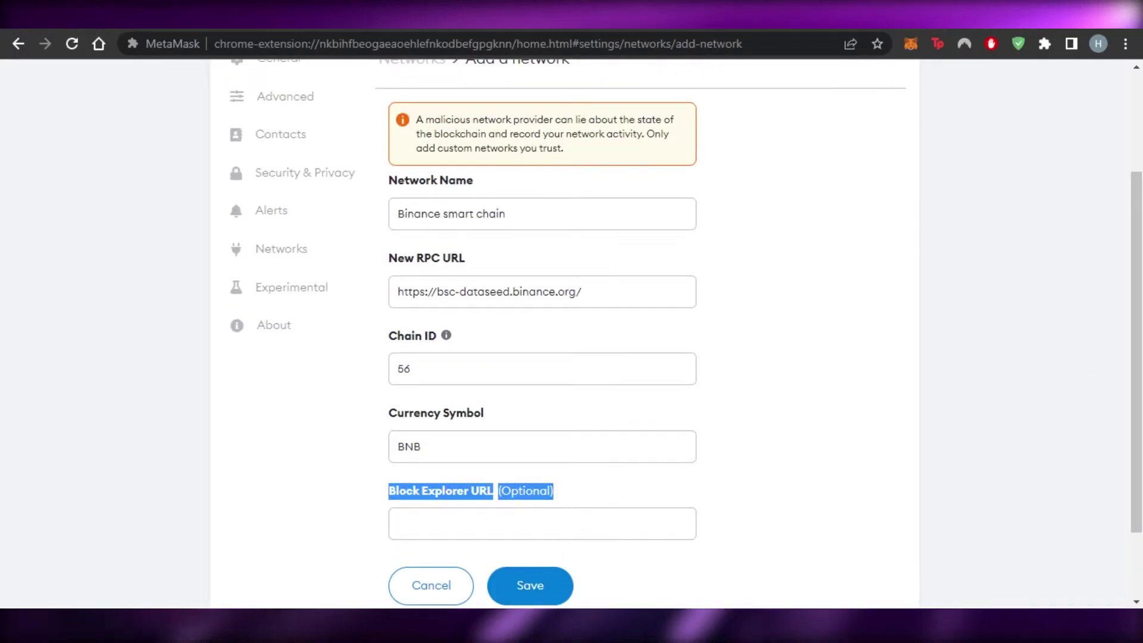
{"action": "key", "text": "ctrl+Tab"}
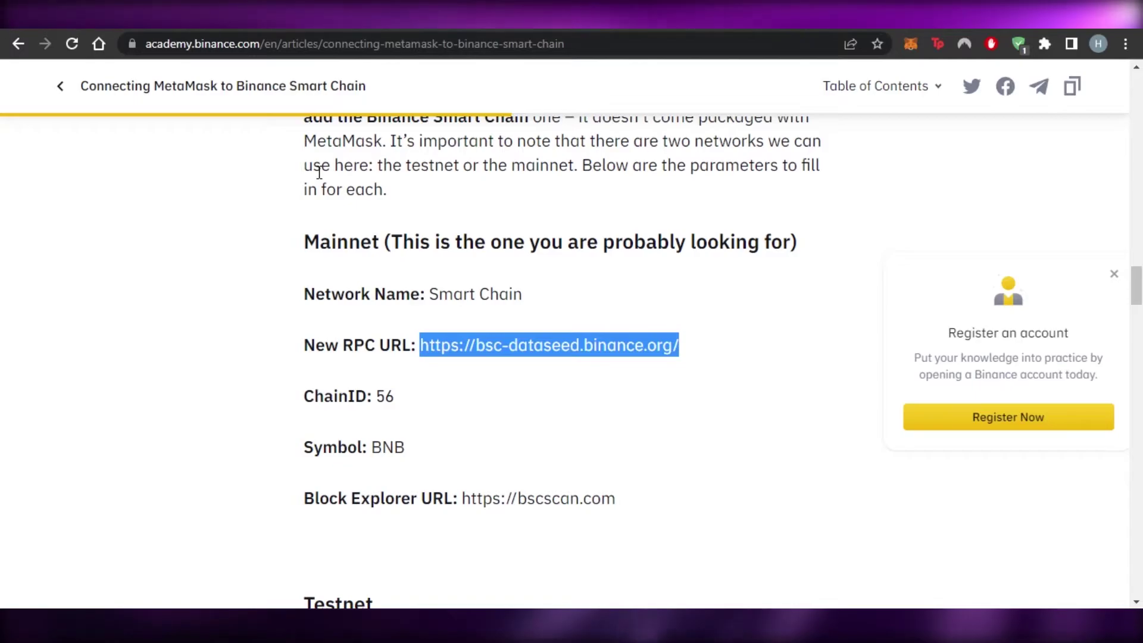
{"action": "scroll", "coordinate": [319, 172], "scroll_direction": "up", "scroll_amount": 2}
{"action": "scroll", "coordinate": [319, 172], "scroll_direction": "down", "scroll_amount": 1}
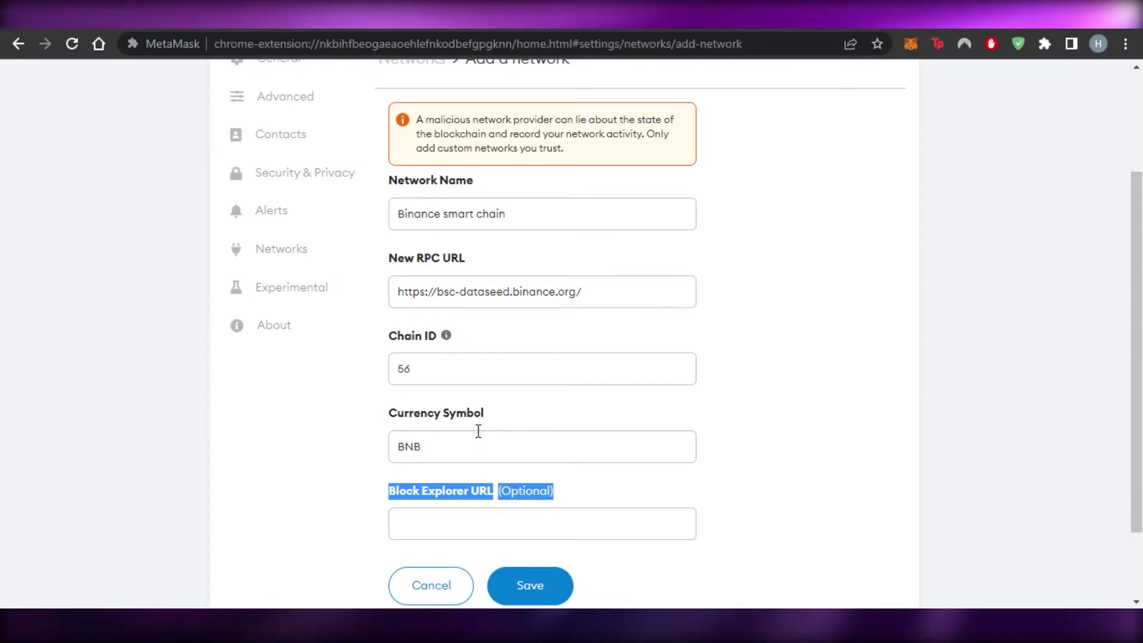
{"action": "left_click", "coordinate": [901, 352]}
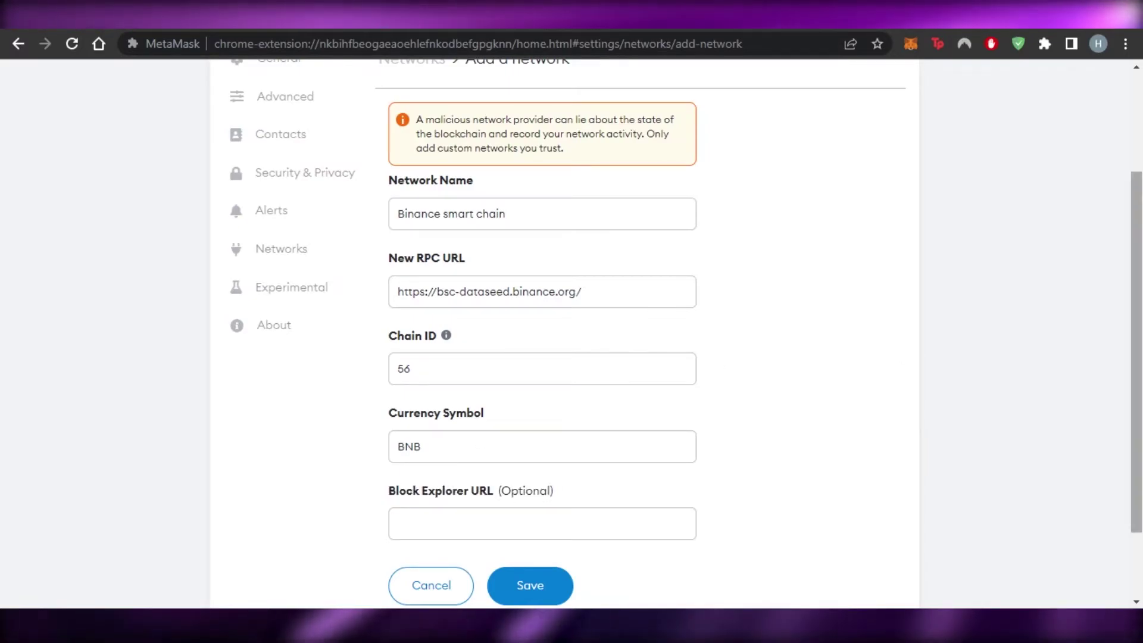
{"action": "scroll", "coordinate": [566, 333], "scroll_direction": "down", "scroll_amount": 1}
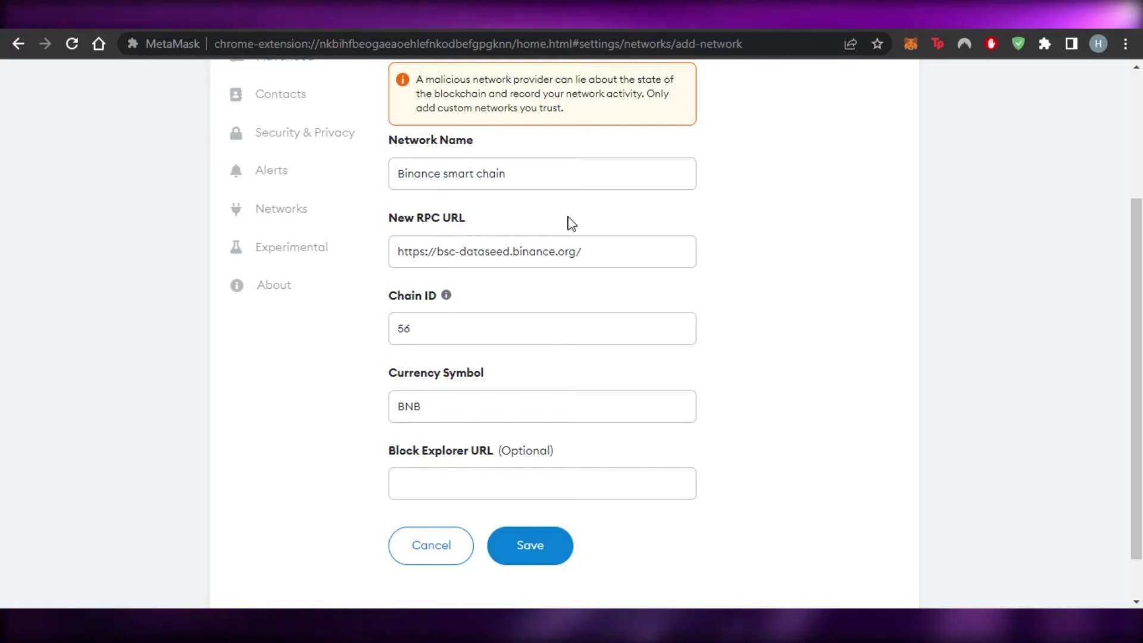
Save the Binance smart chain network, dismiss the confirmation, and keep it as the active network
{"action": "left_click", "coordinate": [530, 555]}
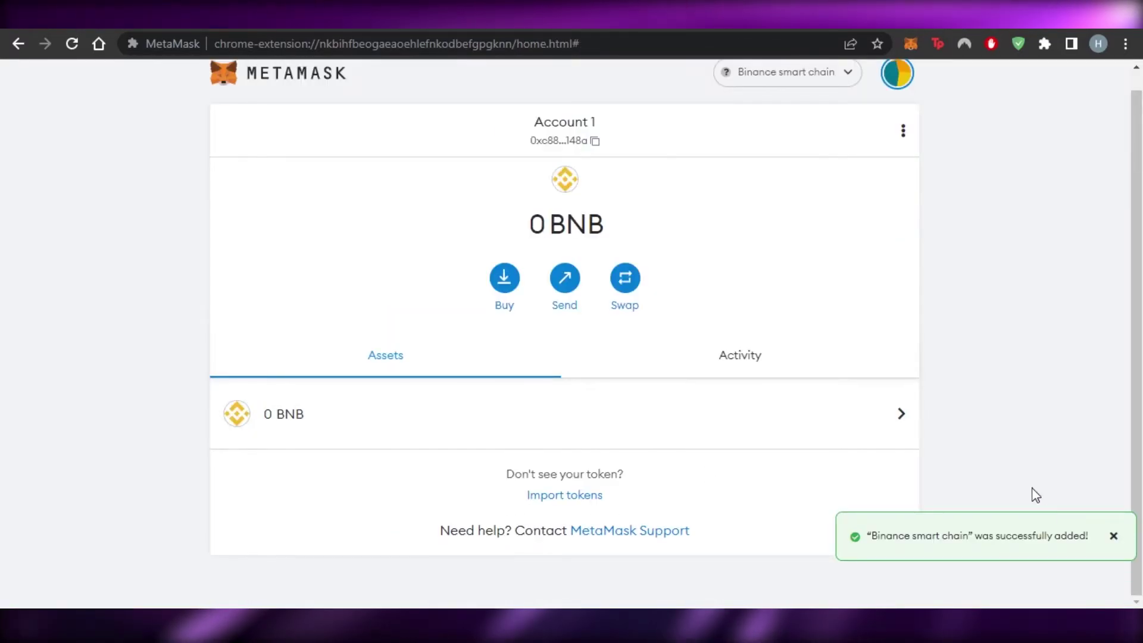
{"action": "left_click", "coordinate": [1113, 536]}
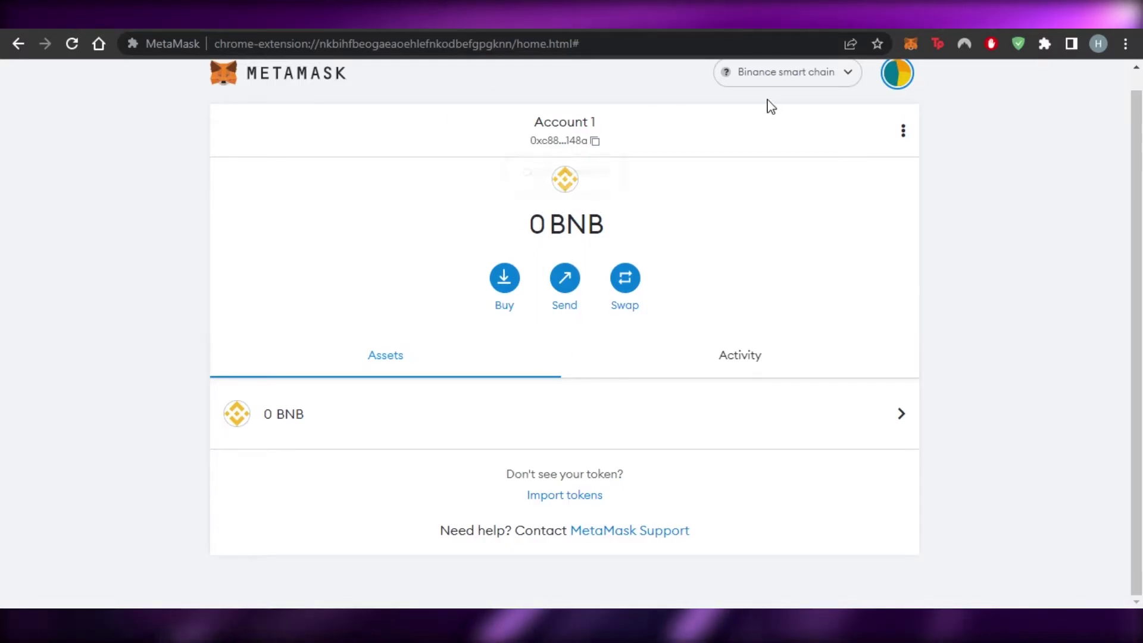
{"action": "left_click", "coordinate": [770, 76]}
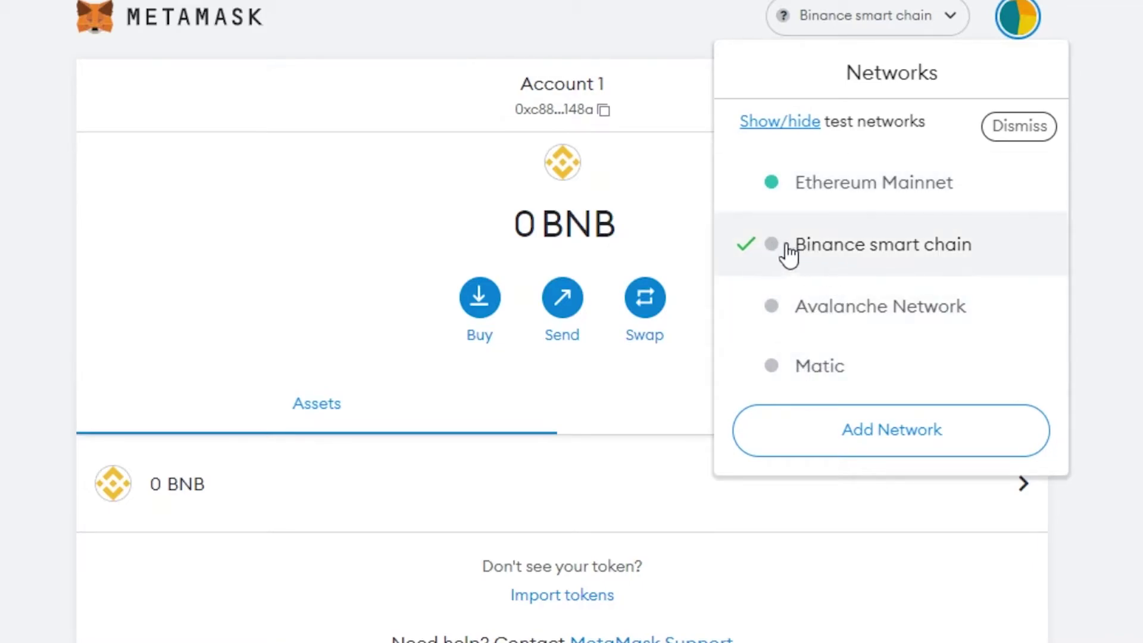
{"action": "left_click", "coordinate": [440, 249]}
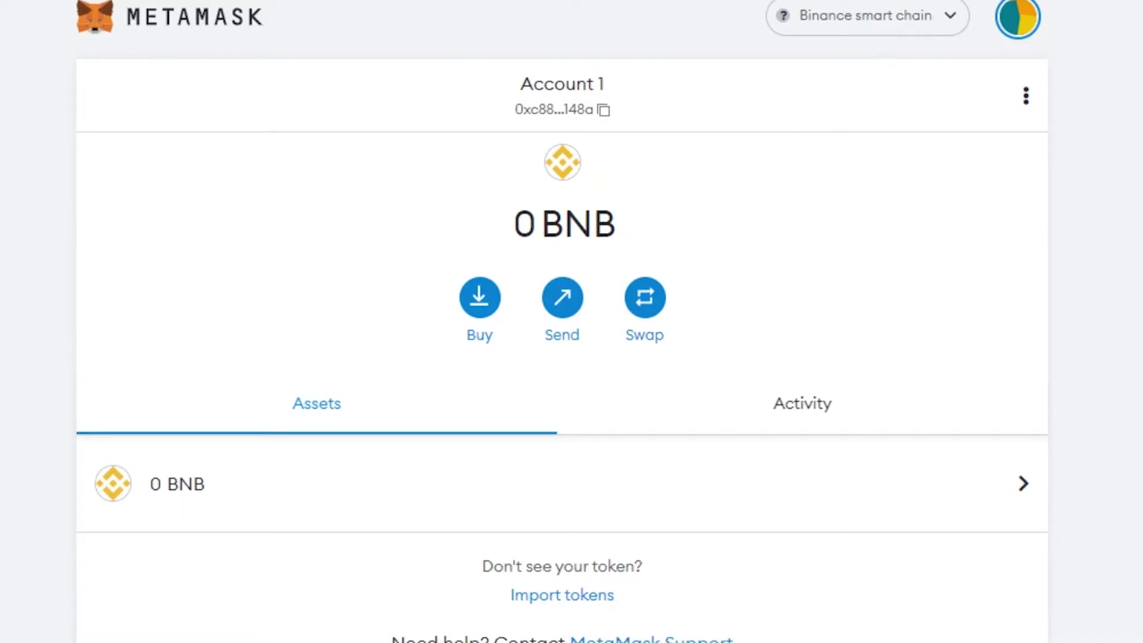
{"action": "scroll", "coordinate": [562, 321], "scroll_direction": "up", "scroll_amount": 1}
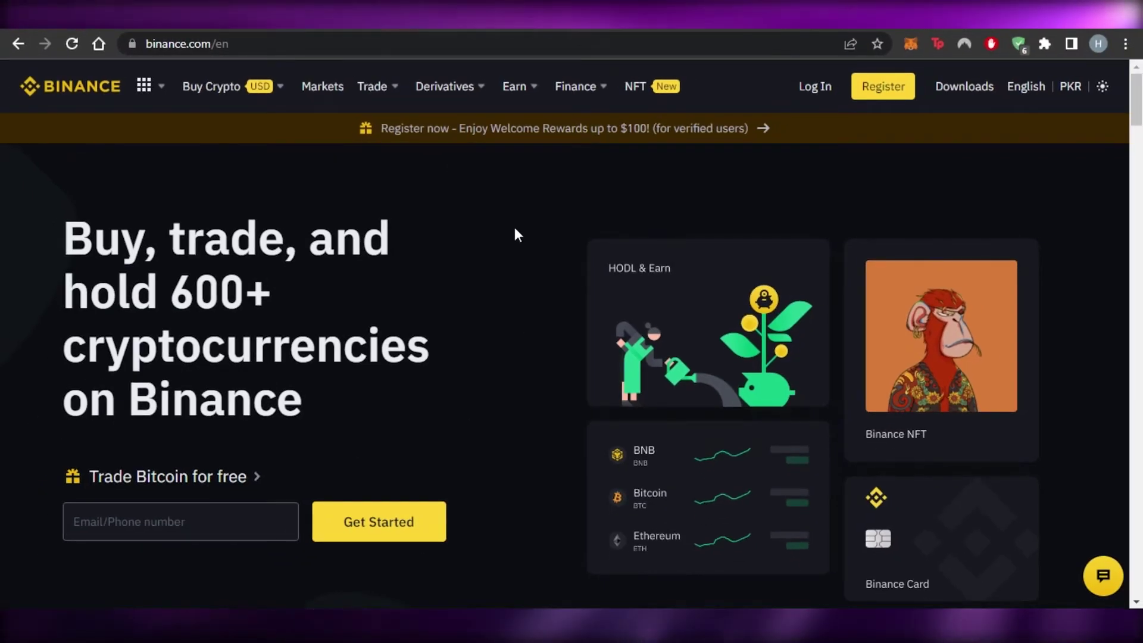
Scroll the Binance home page and look over the Buy Crypto and Trade menus
{"action": "scroll", "coordinate": [1140, 110], "scroll_direction": "down", "scroll_amount": 13}
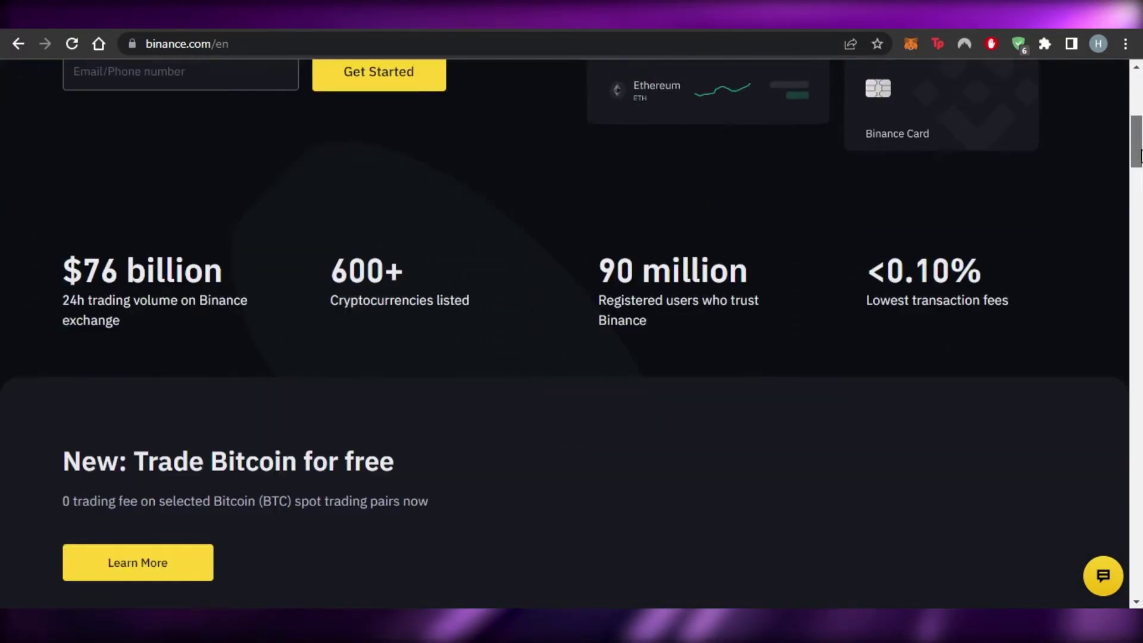
{"action": "scroll", "coordinate": [873, 193], "scroll_direction": "up", "scroll_amount": 15}
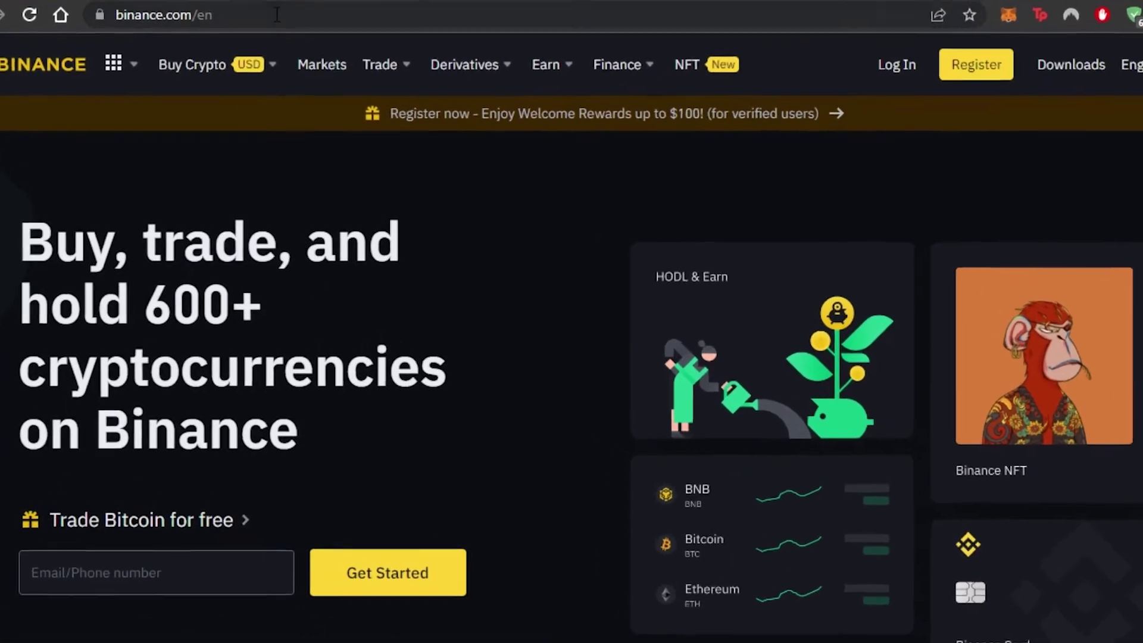
{"action": "mouse_move", "coordinate": [196, 65]}
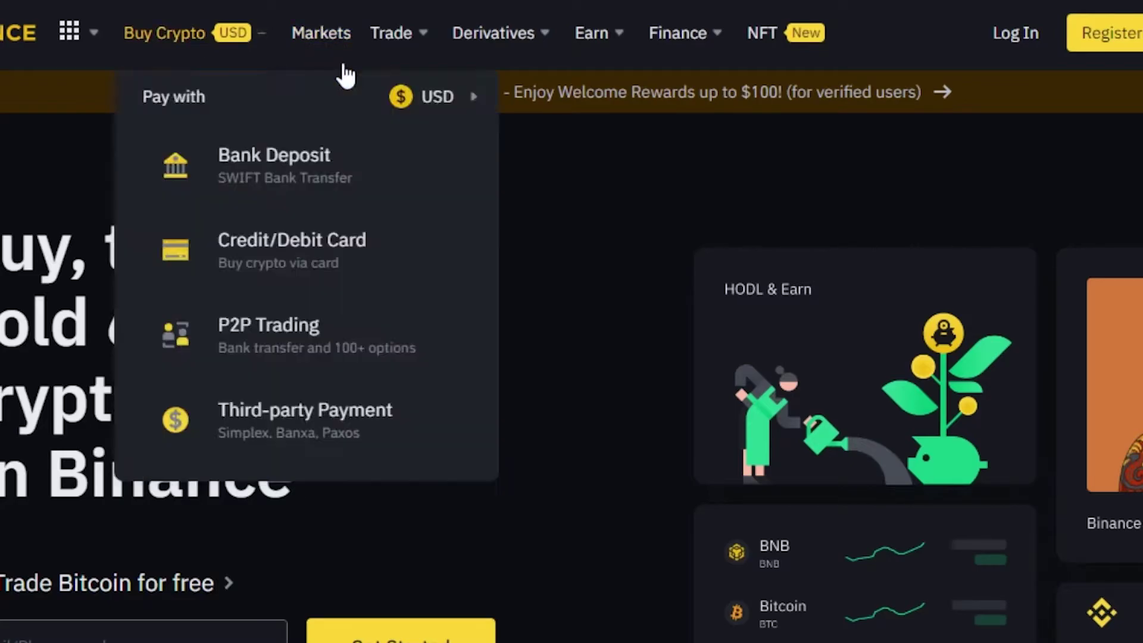
{"action": "mouse_move", "coordinate": [395, 46]}
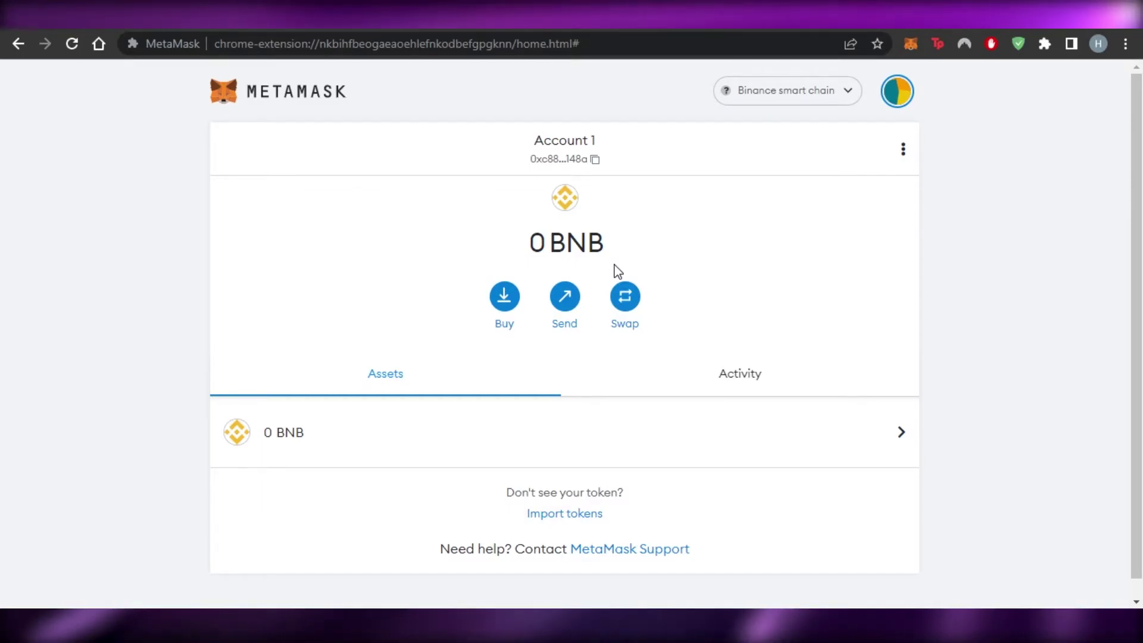
Start a swap with 100 BNB as the swap-from amount
{"action": "left_click", "coordinate": [625, 306]}
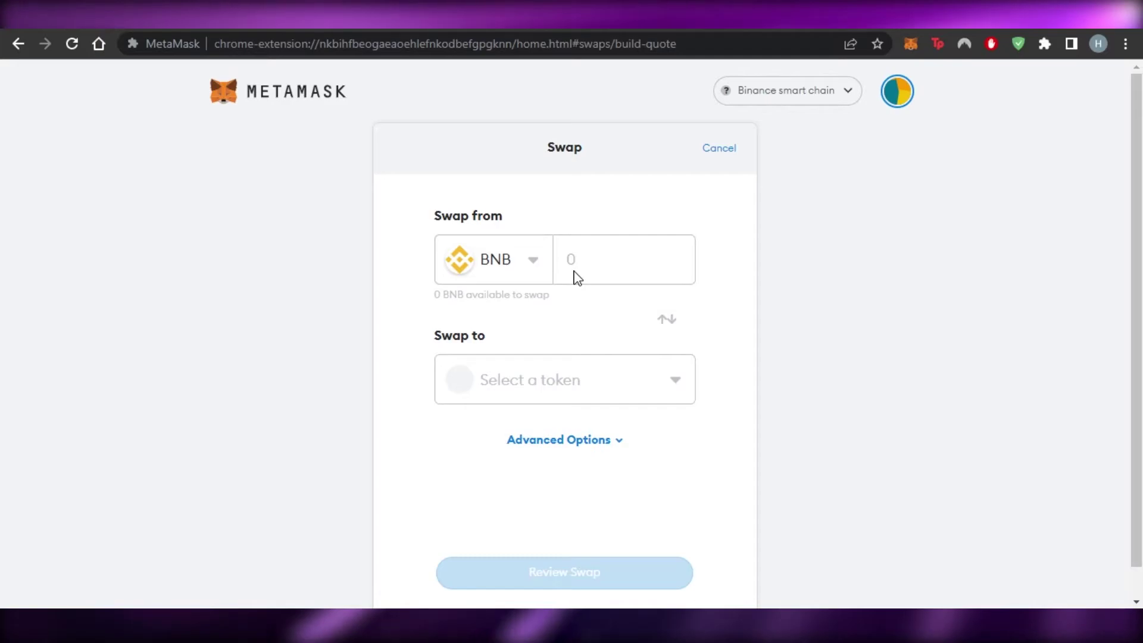
{"action": "left_click", "coordinate": [579, 256]}
{"action": "type", "text": "1"}
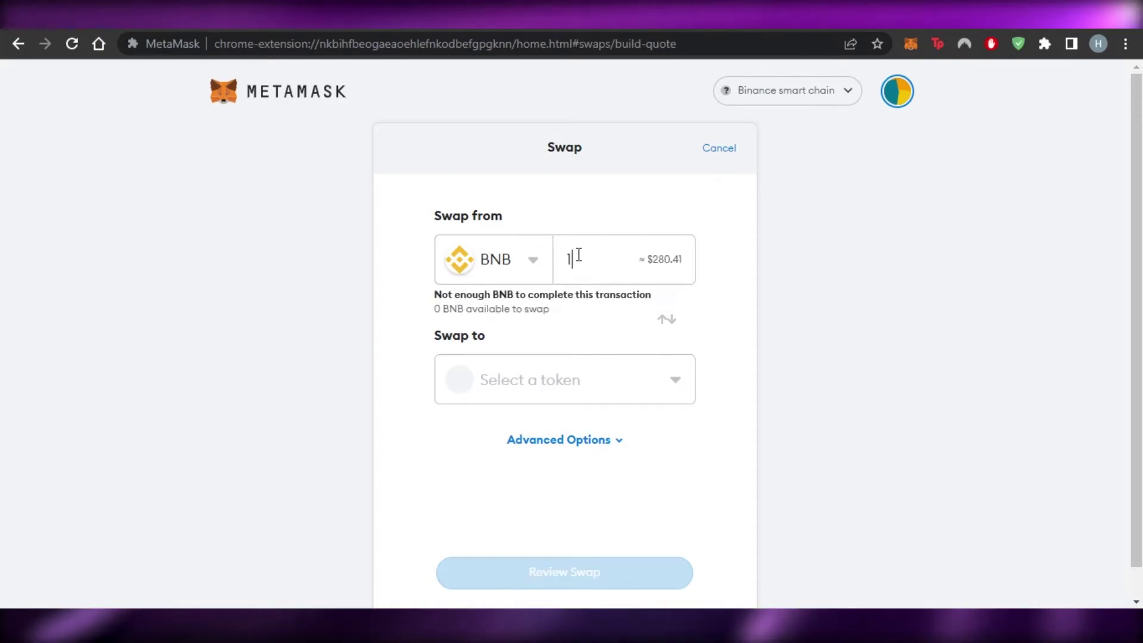
{"action": "left_click_drag", "start_coordinate": [599, 296], "coordinate": [629, 267]}
{"action": "type", "text": "00"}
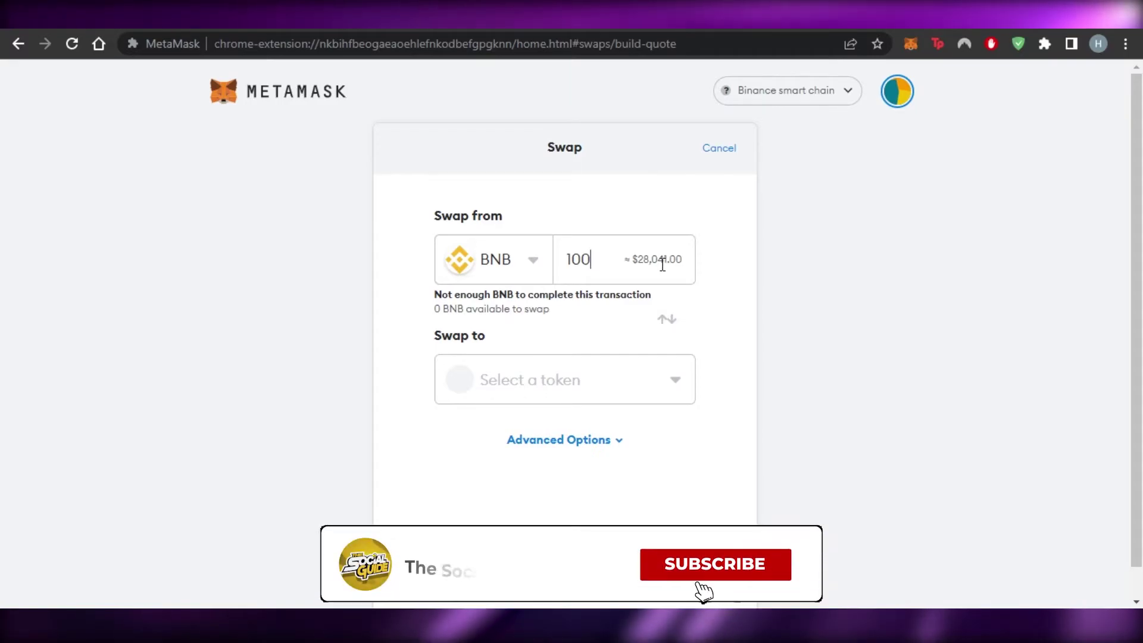
Browse the list of tokens to swap to, then close it without choosing one
{"action": "left_click", "coordinate": [668, 384]}
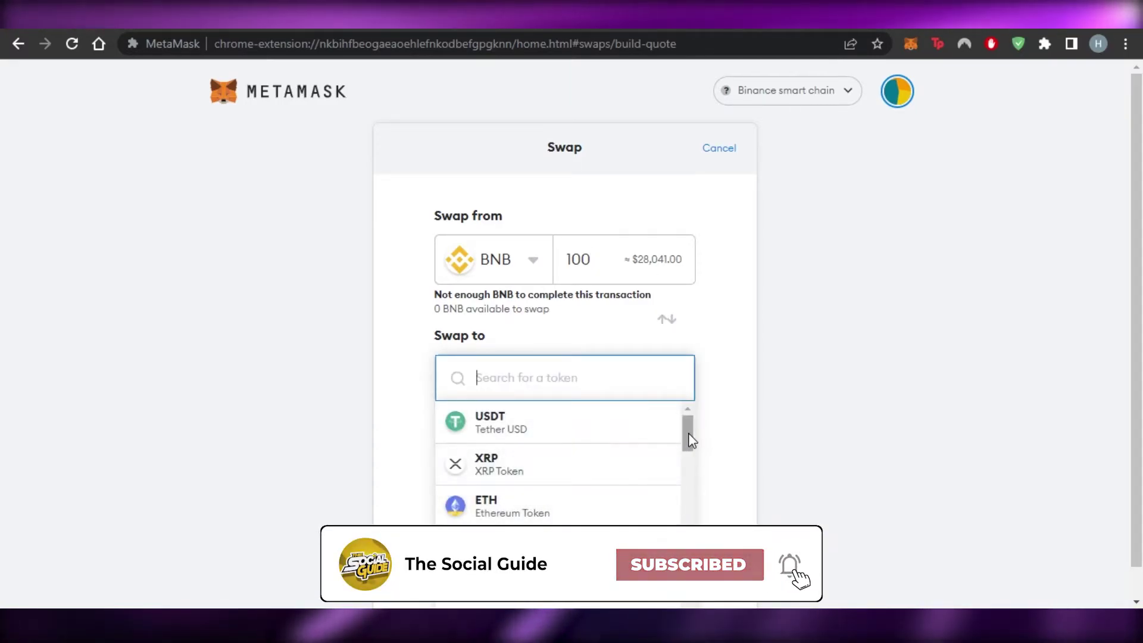
{"action": "mouse_move", "coordinate": [688, 433]}
{"action": "left_mouse_down"}
{"action": "mouse_move", "coordinate": [688, 562]}
{"action": "mouse_move", "coordinate": [688, 424]}
{"action": "left_mouse_up"}
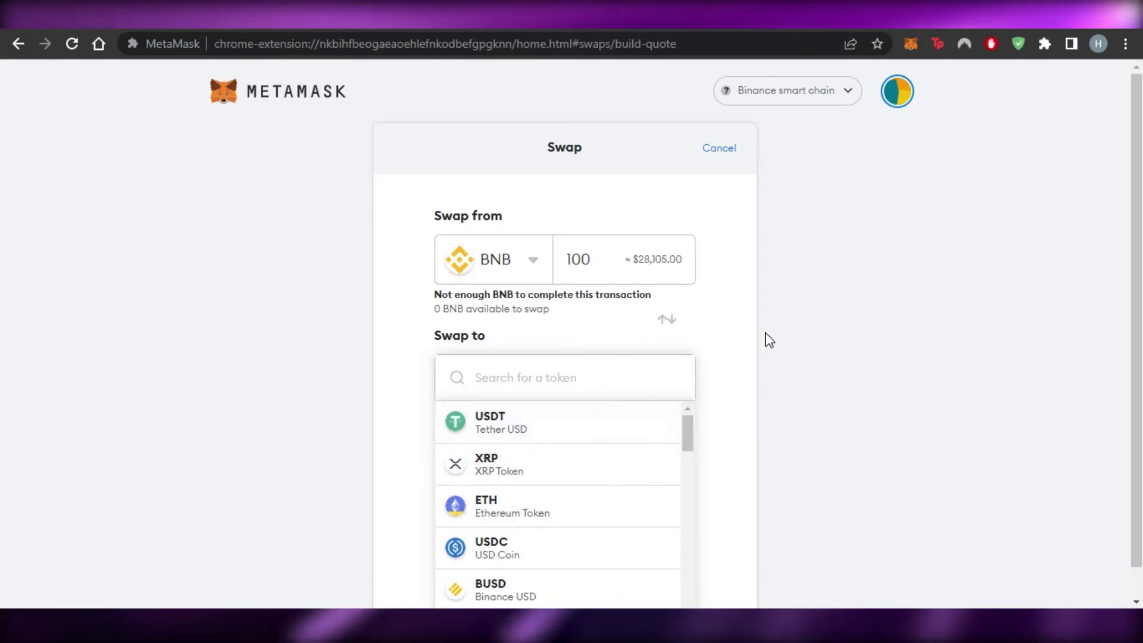
{"action": "left_click", "coordinate": [673, 332]}
Flip the swap so BNB is received, show the 2% slippage options, and open the account menu
{"action": "left_click", "coordinate": [660, 322]}
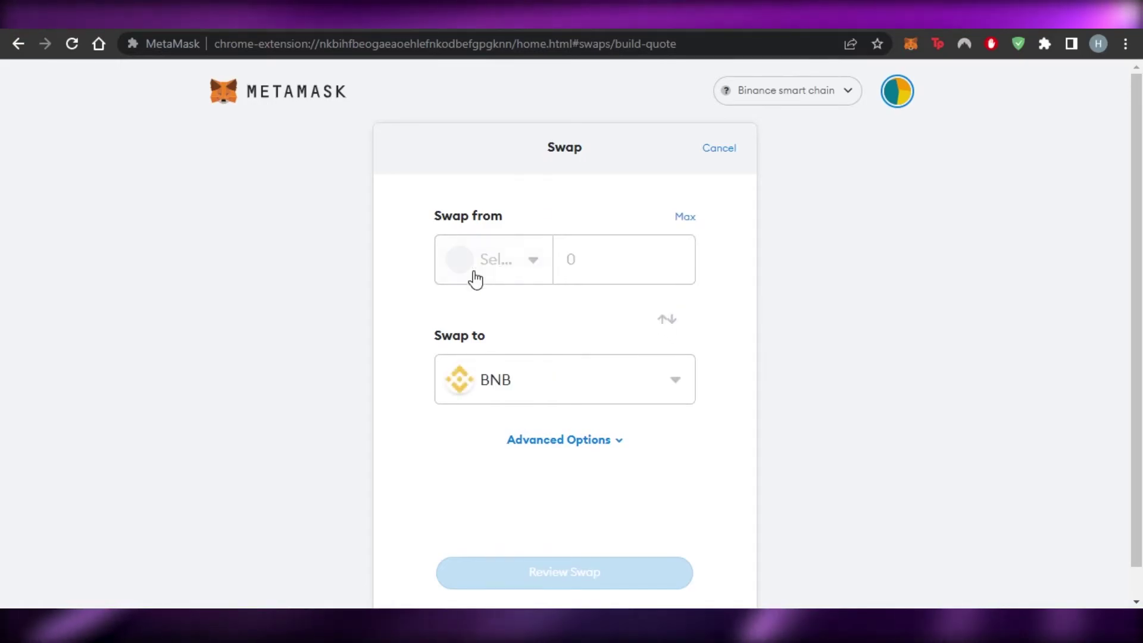
{"action": "left_click", "coordinate": [547, 446]}
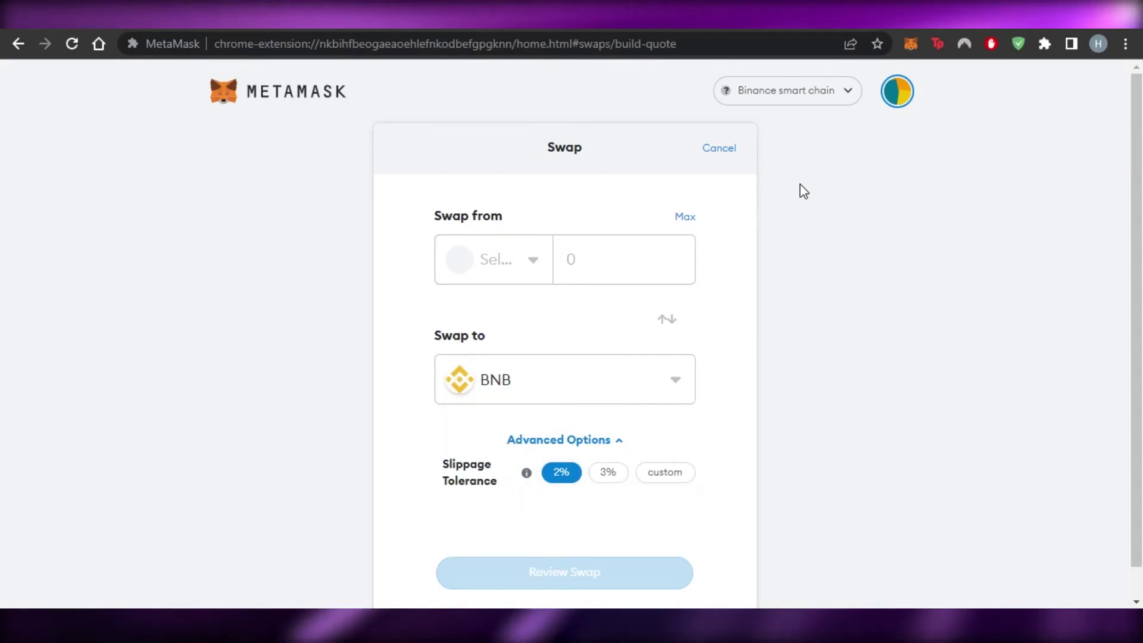
{"action": "left_click", "coordinate": [897, 91]}
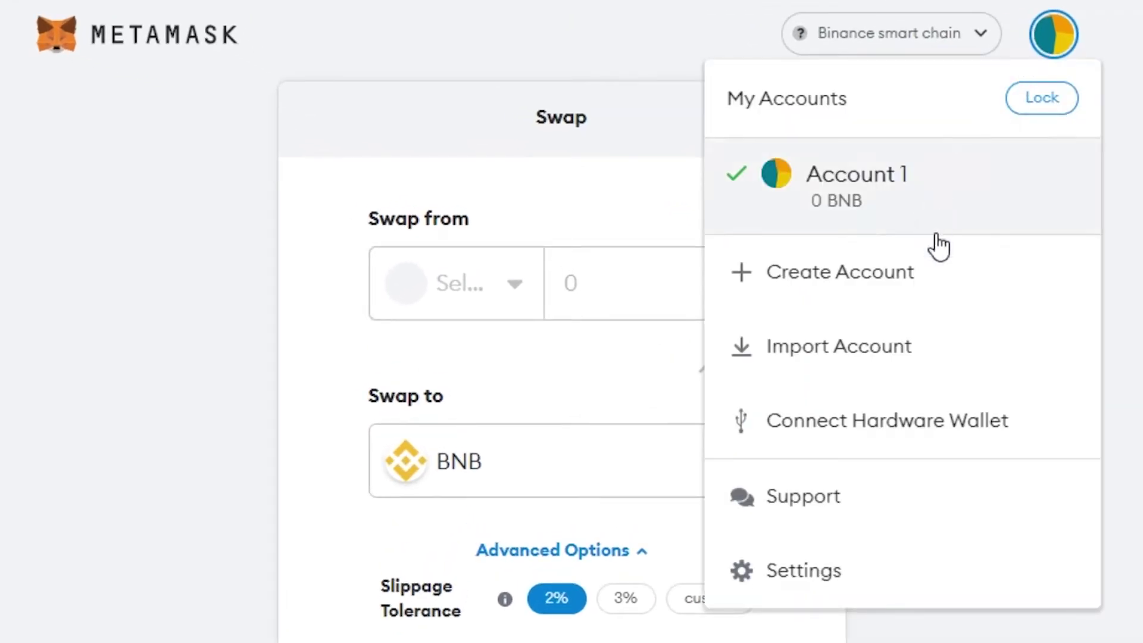
Browse the Networks and Advanced settings pages, then go back to the wallet home
{"action": "left_click", "coordinate": [804, 571]}
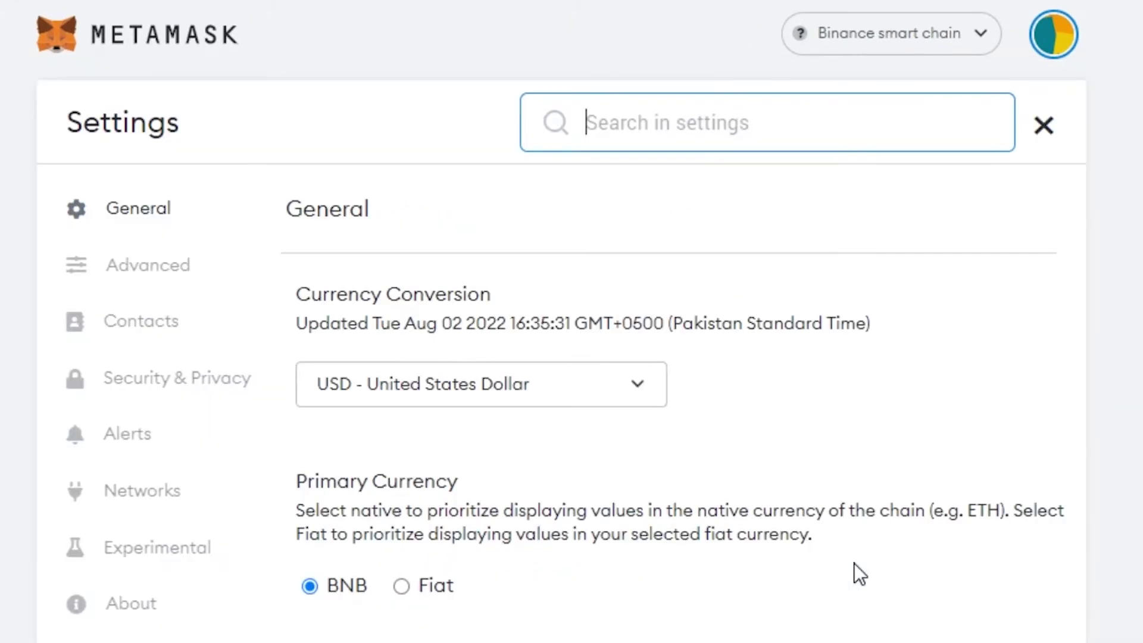
{"action": "left_click", "coordinate": [140, 497]}
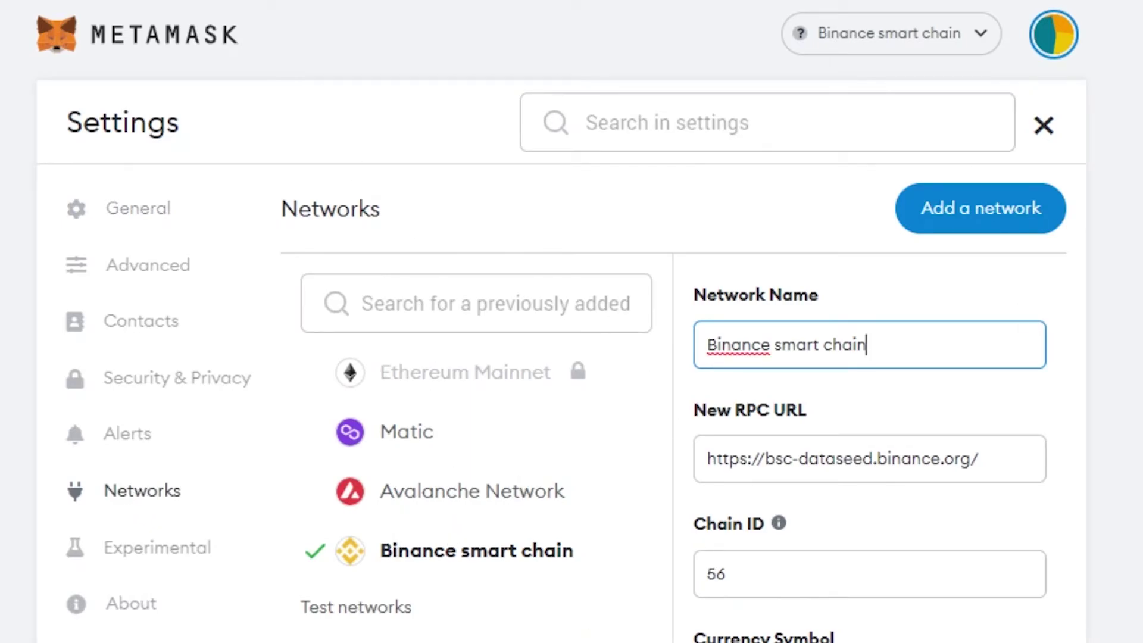
{"action": "scroll", "coordinate": [571, 321], "scroll_direction": "down", "scroll_amount": 3}
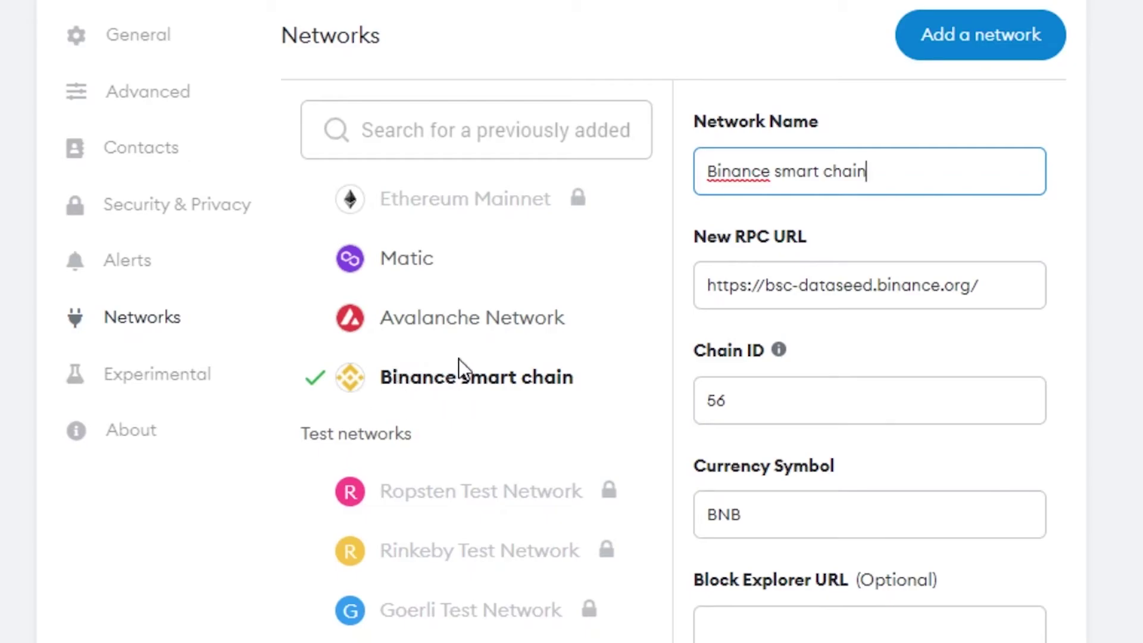
{"action": "left_click", "coordinate": [133, 99]}
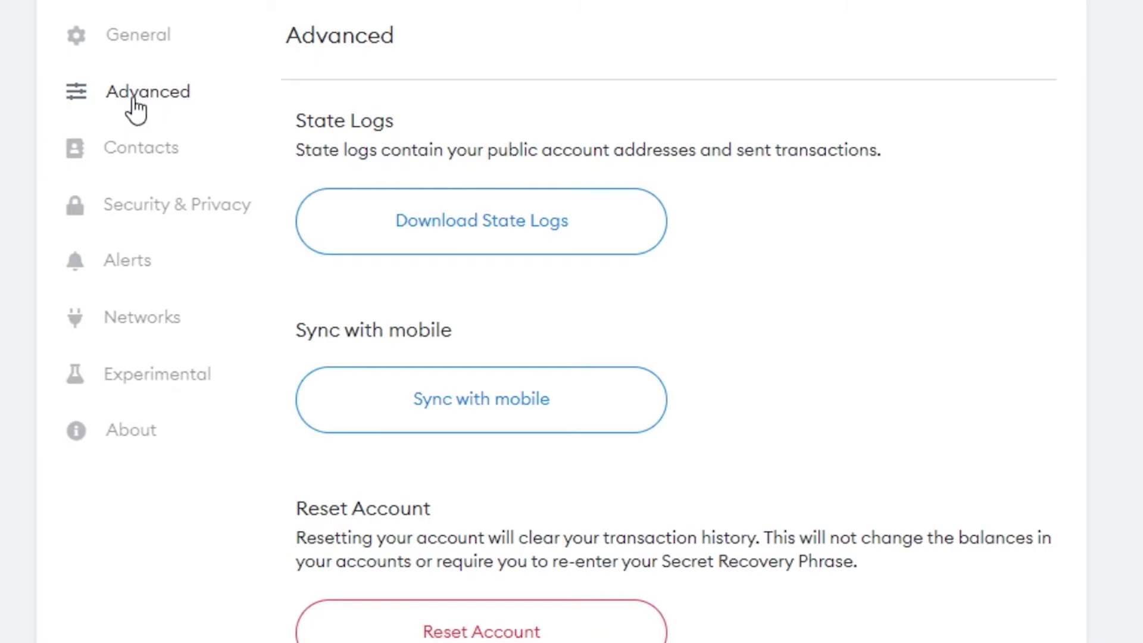
{"action": "scroll", "coordinate": [571, 321], "scroll_direction": "down", "scroll_amount": 18}
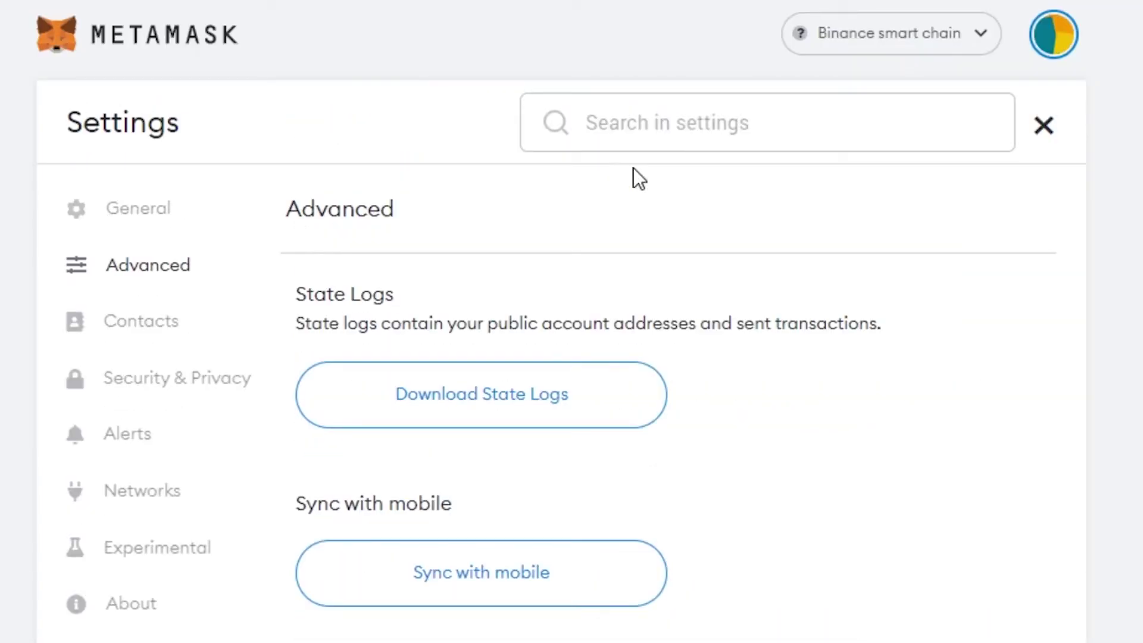
{"action": "left_click", "coordinate": [196, 34]}
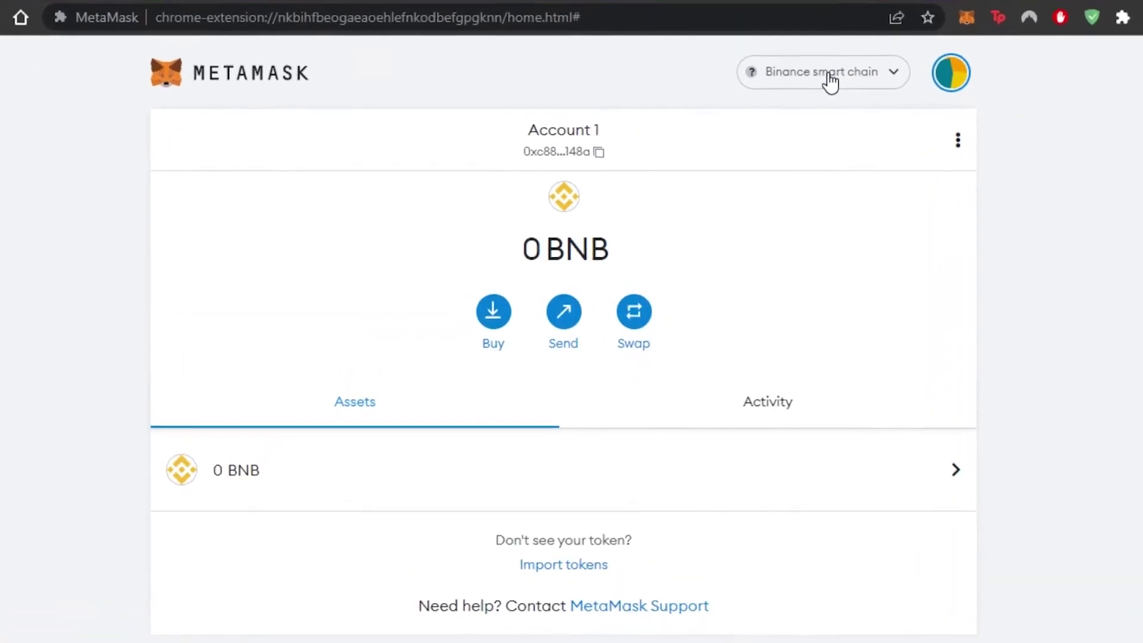
Switch the wallet network to Avalanche Network
{"action": "left_click", "coordinate": [795, 93]}
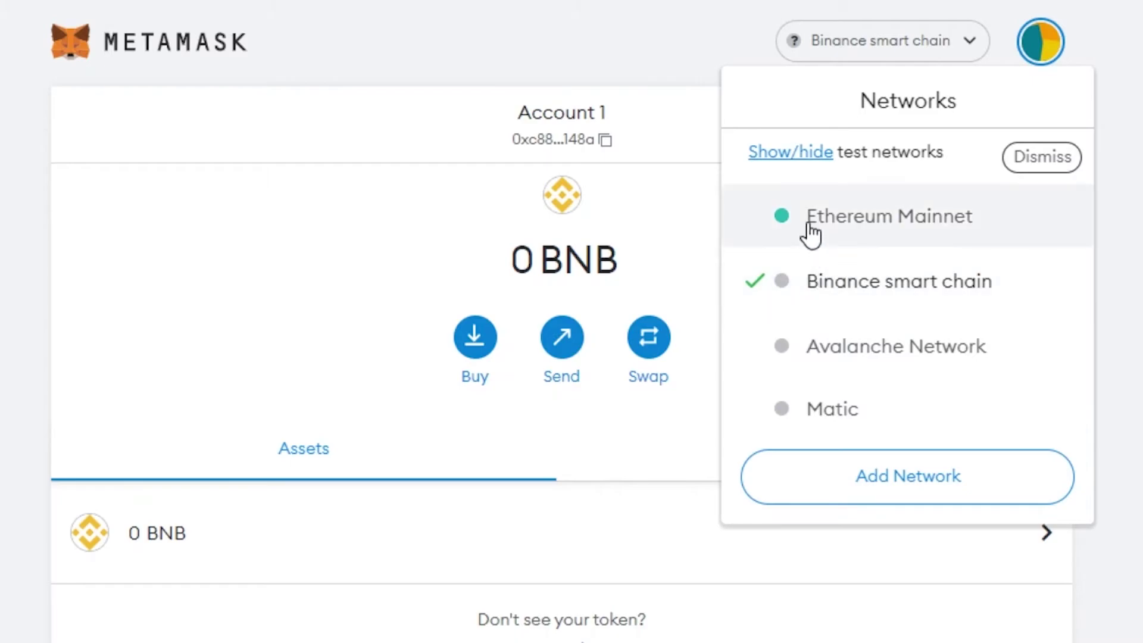
{"action": "mouse_move", "coordinate": [794, 373]}
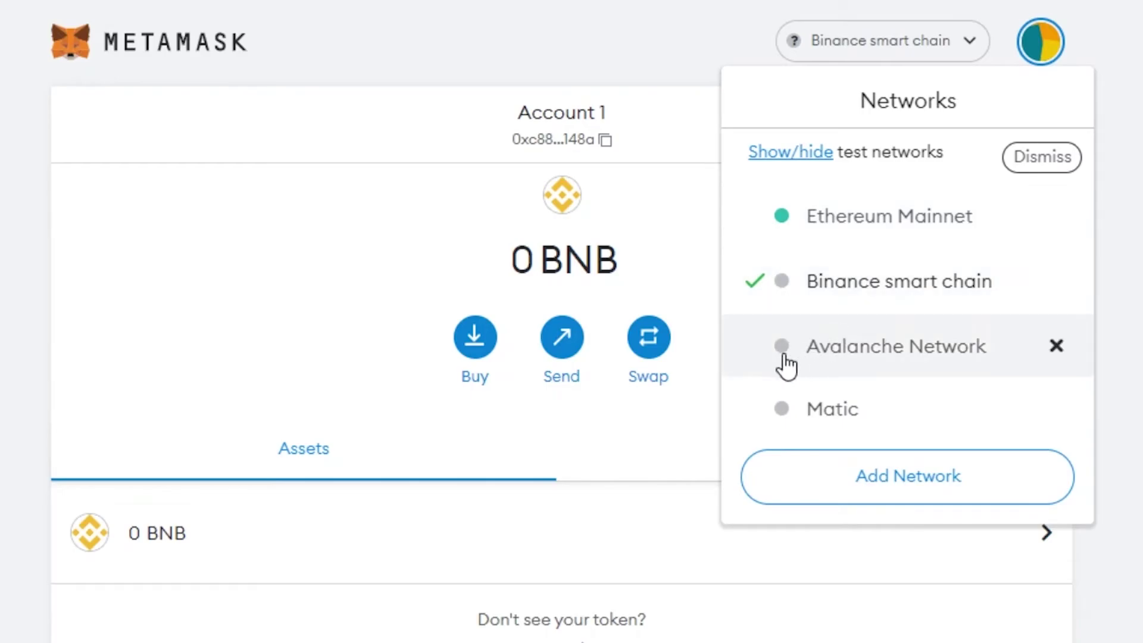
{"action": "left_click", "coordinate": [753, 354]}
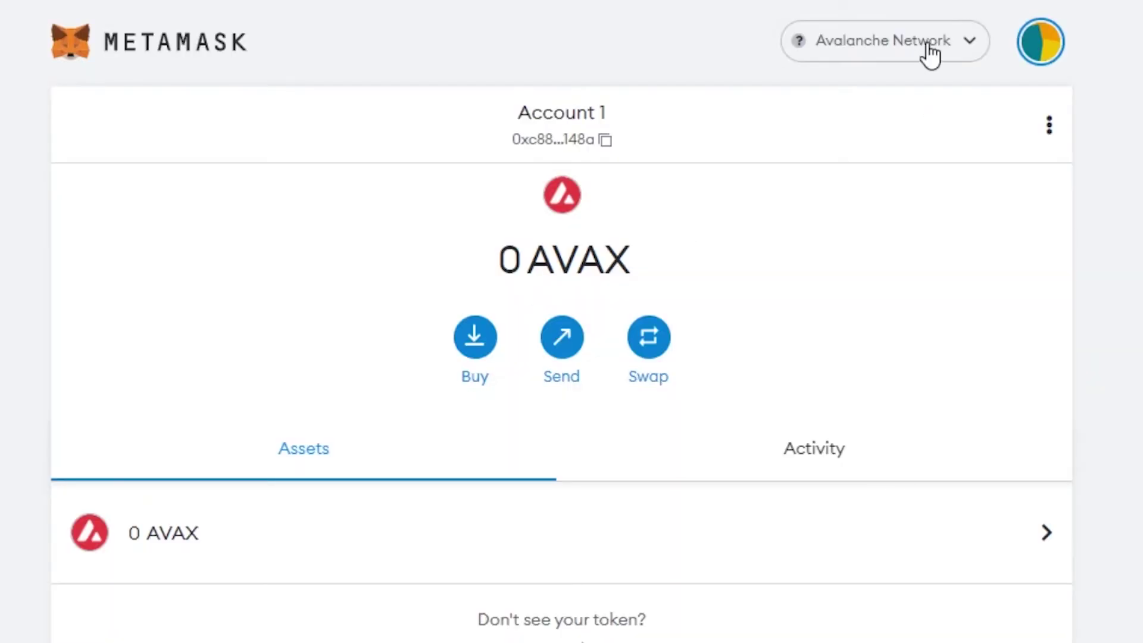
Switch the wallet network back to Binance smart chain
{"action": "left_click", "coordinate": [930, 54]}
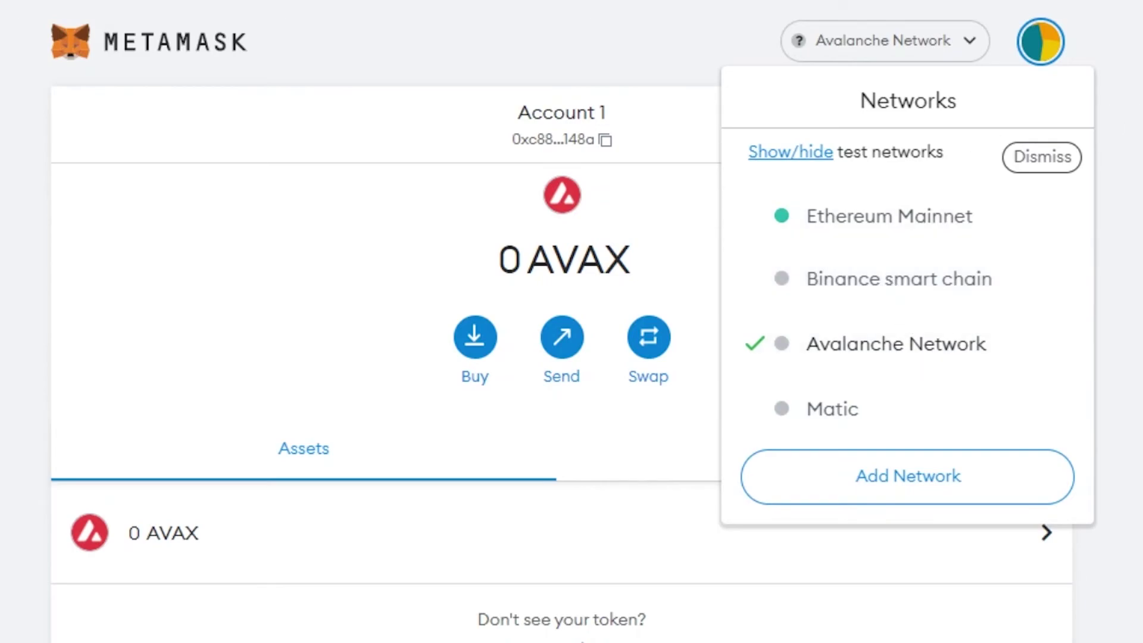
{"action": "left_click", "coordinate": [948, 91]}
{"action": "left_click", "coordinate": [926, 47]}
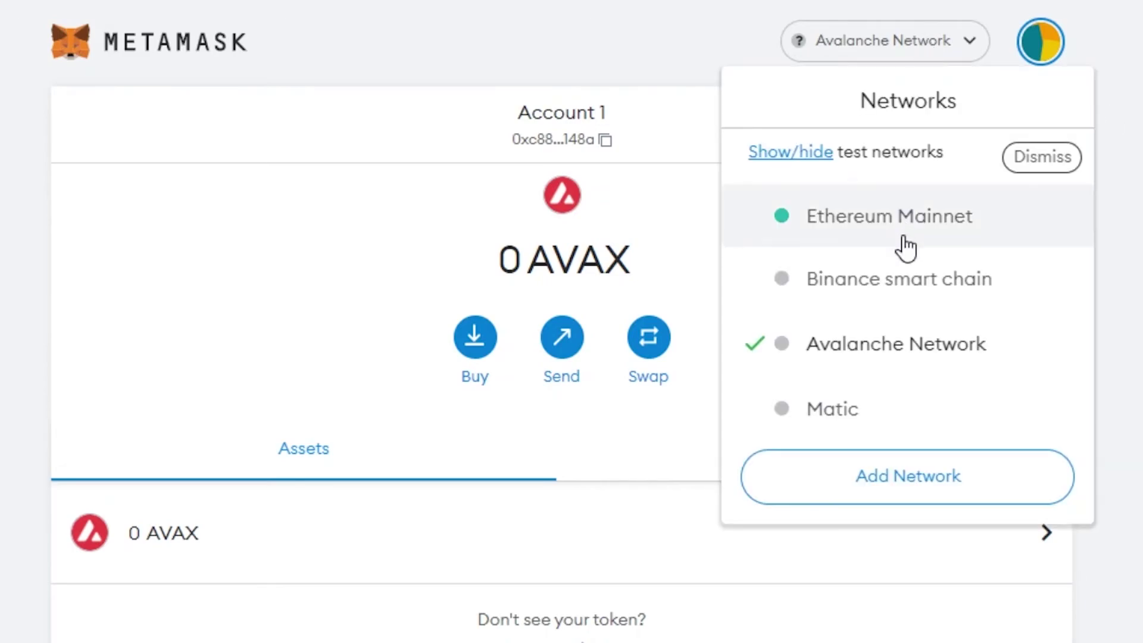
{"action": "left_click", "coordinate": [872, 272]}
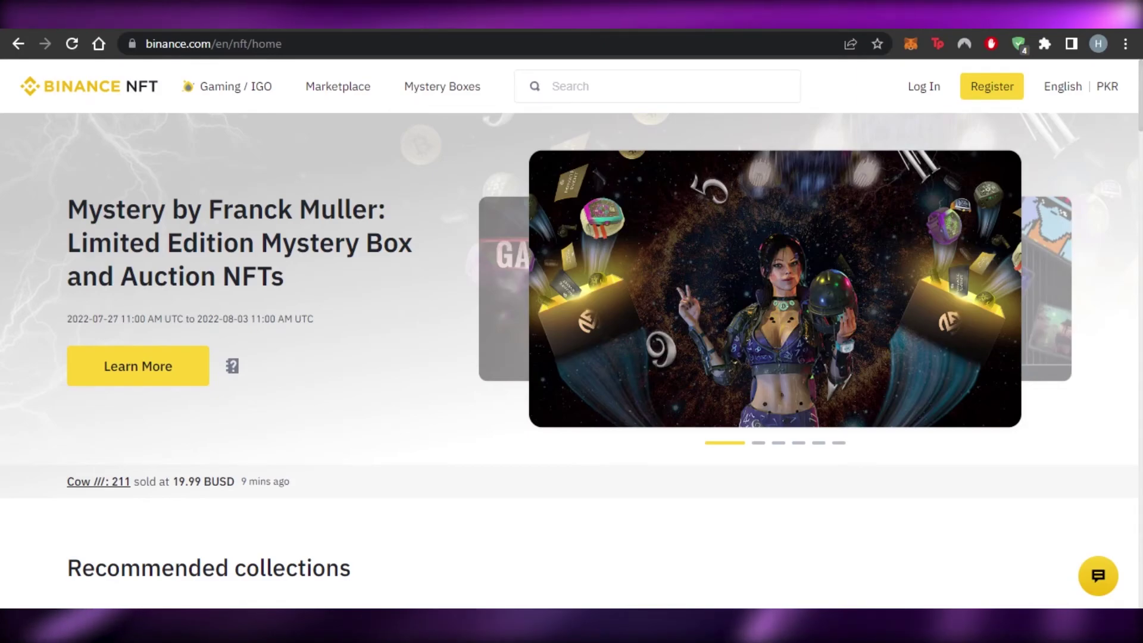
Scroll through the Binance NFT home page's recommended and top collections
{"action": "scroll", "coordinate": [571, 334], "scroll_direction": "down", "scroll_amount": 2}
{"action": "scroll", "coordinate": [571, 333], "scroll_direction": "up", "scroll_amount": 2}
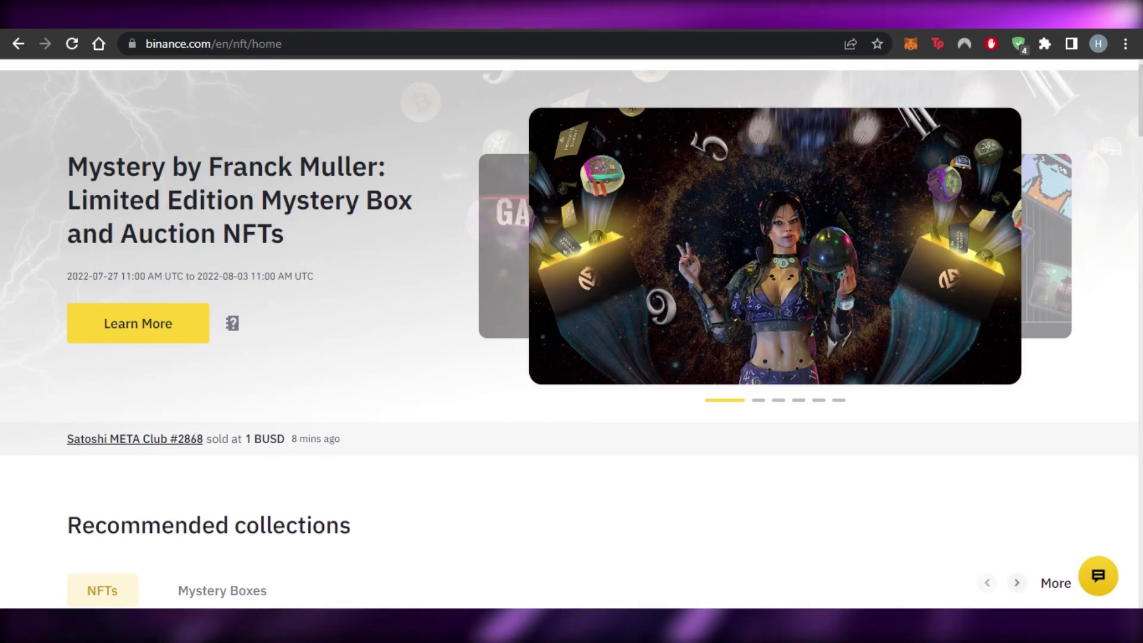
{"action": "scroll", "coordinate": [571, 333], "scroll_direction": "down", "scroll_amount": 7}
{"action": "scroll", "coordinate": [571, 334], "scroll_direction": "down", "scroll_amount": 1}
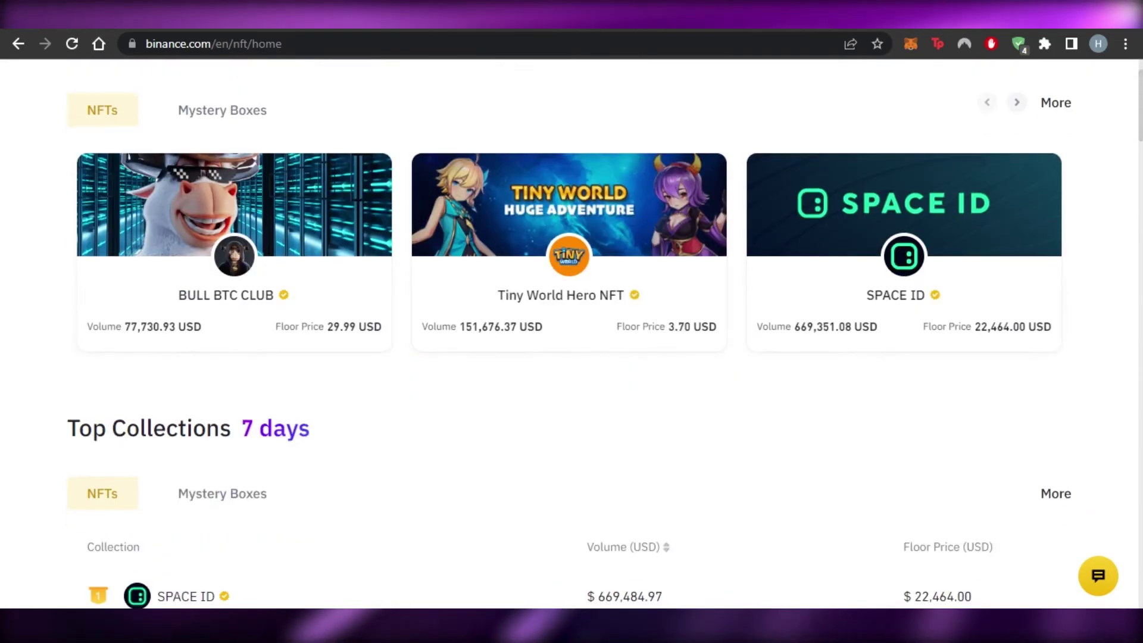
{"action": "scroll", "coordinate": [572, 333], "scroll_direction": "up", "scroll_amount": 7}
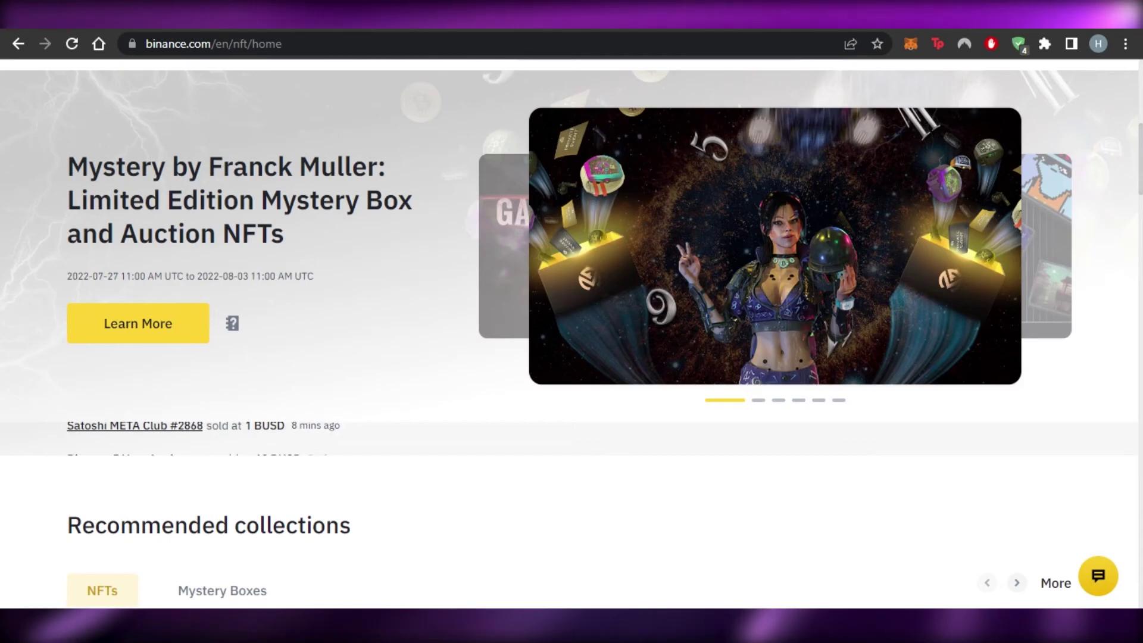
{"action": "scroll", "coordinate": [571, 333], "scroll_direction": "down", "scroll_amount": 8}
{"action": "scroll", "coordinate": [643, 225], "scroll_direction": "down", "scroll_amount": 16}
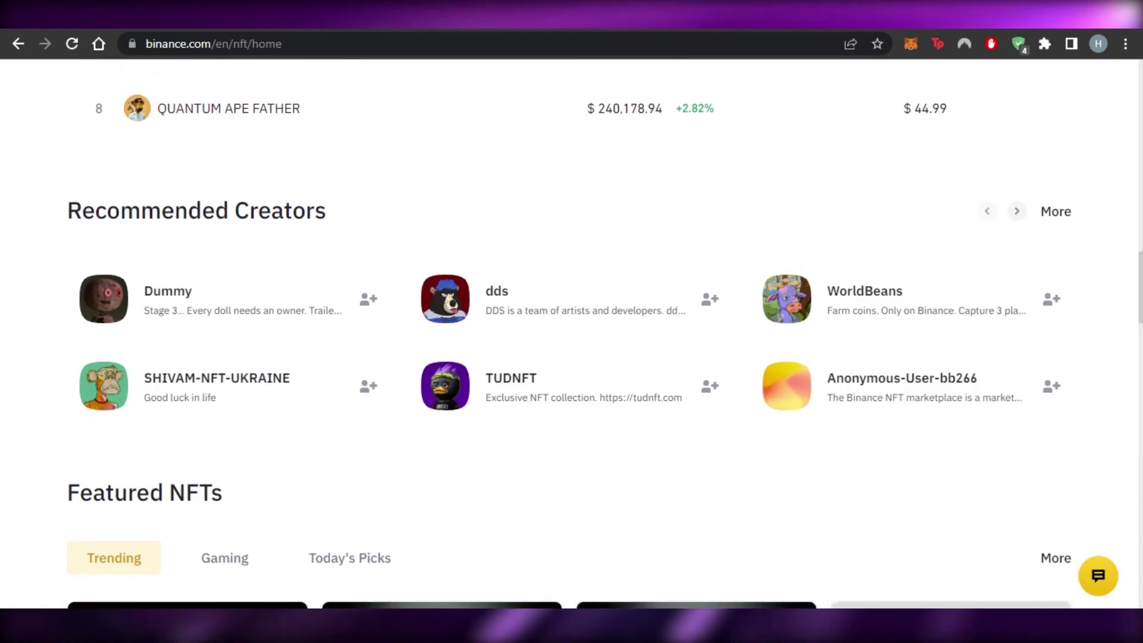
{"action": "scroll", "coordinate": [571, 334], "scroll_direction": "up", "scroll_amount": 16}
{"action": "scroll", "coordinate": [609, 119], "scroll_direction": "up", "scroll_amount": 1}
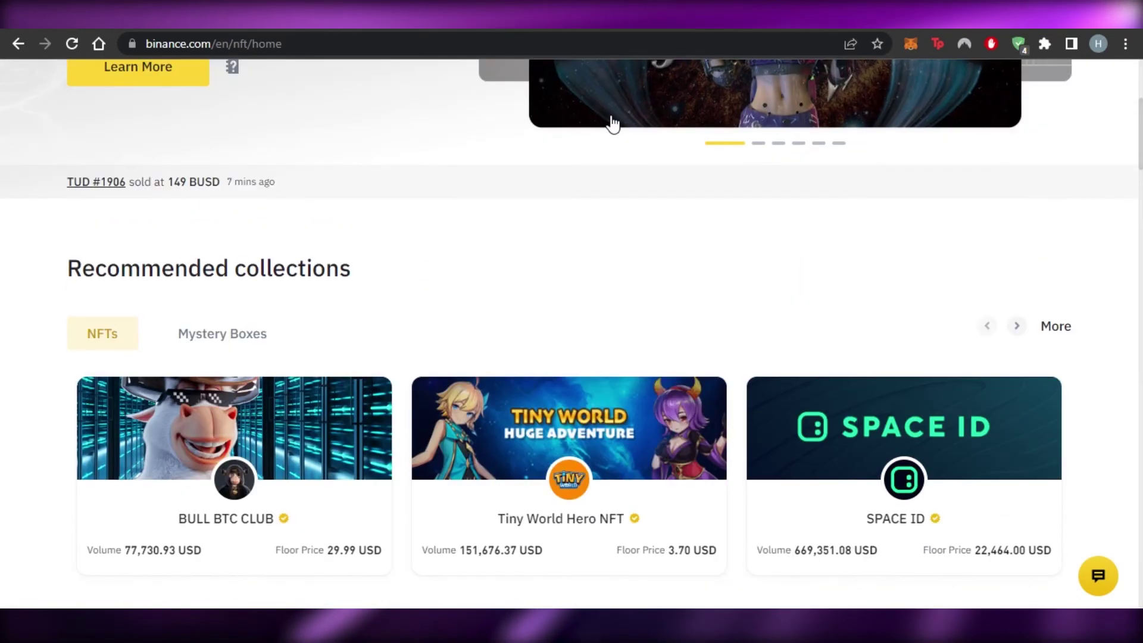
Clear the Top Collections header selection and go back to the MetaMask wallet showing 0 BNB
{"action": "left_click", "coordinate": [476, 15]}
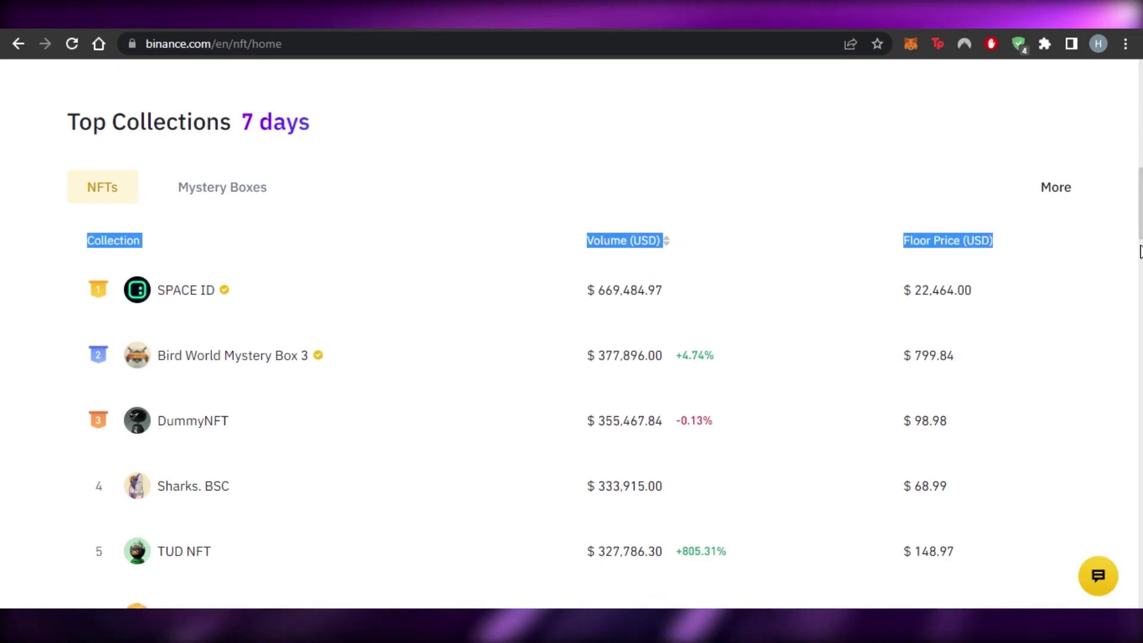
{"action": "left_click", "coordinate": [1027, 143]}
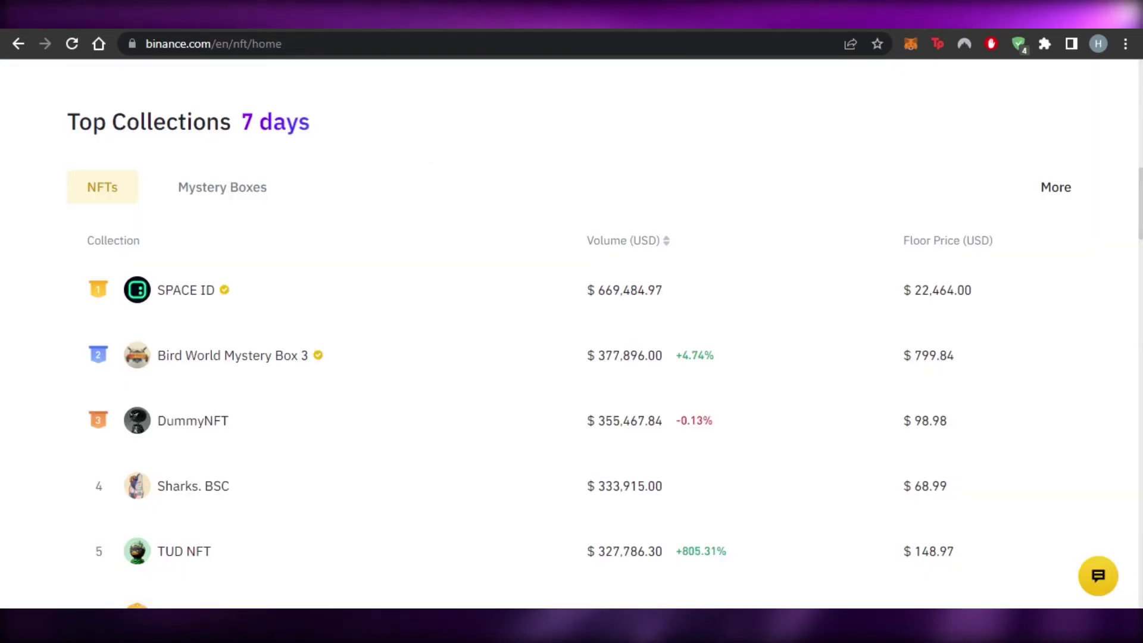
{"action": "scroll", "coordinate": [600, 333], "scroll_direction": "up", "scroll_amount": 1}
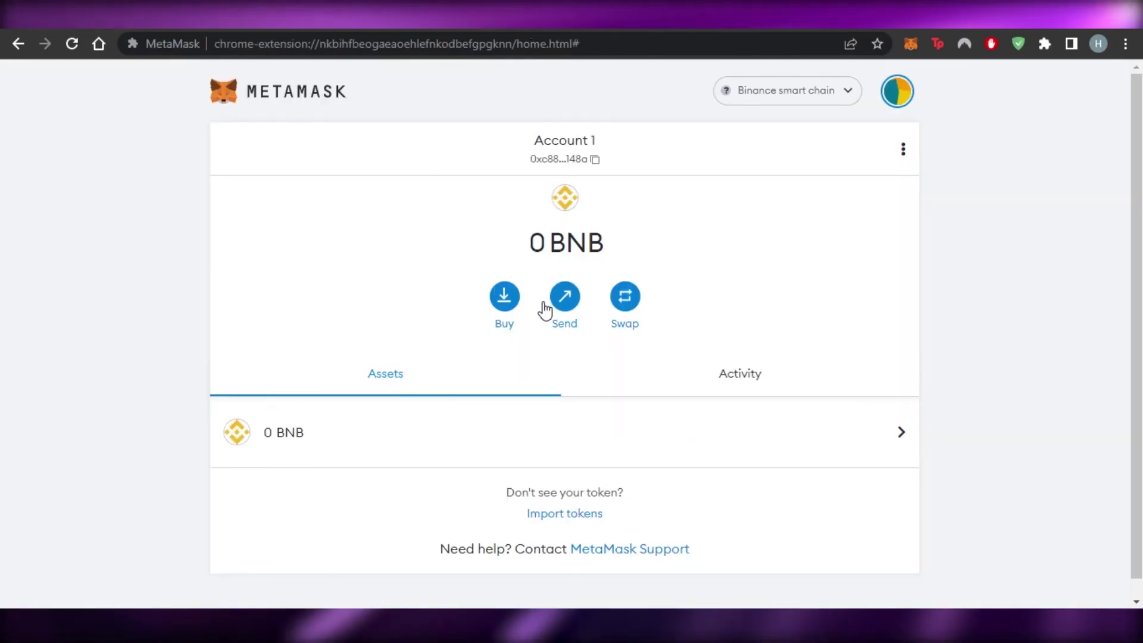
Open Deposit BNB via Buy and scroll through the Transak, MoonPay and direct-deposit options
{"action": "left_click", "coordinate": [503, 291]}
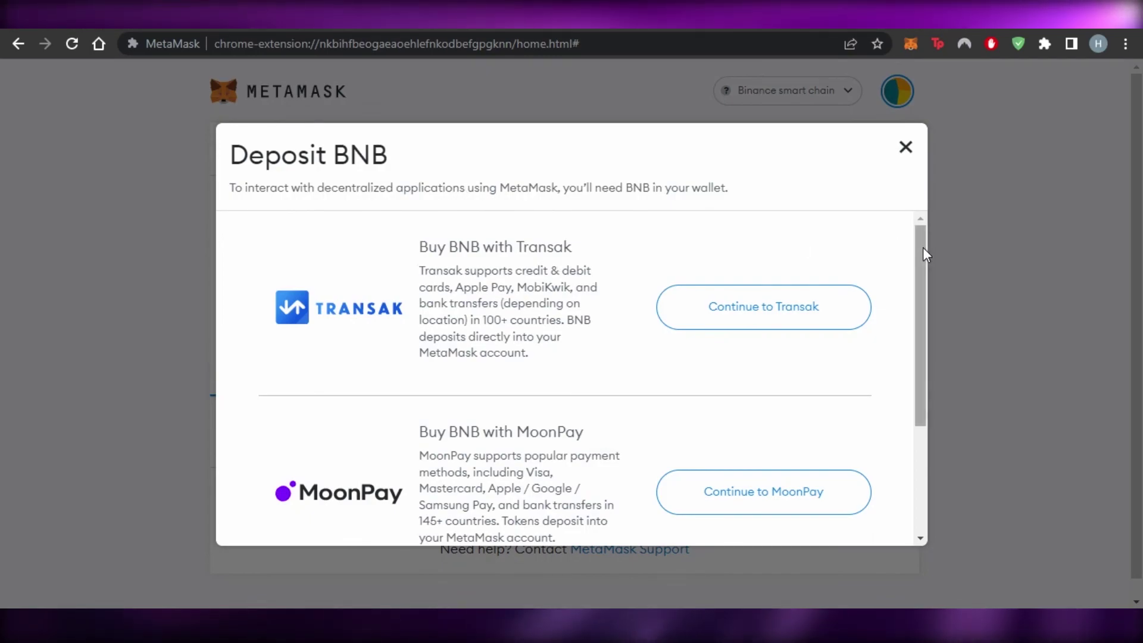
{"action": "left_click_drag", "start_coordinate": [922, 248], "coordinate": [916, 365]}
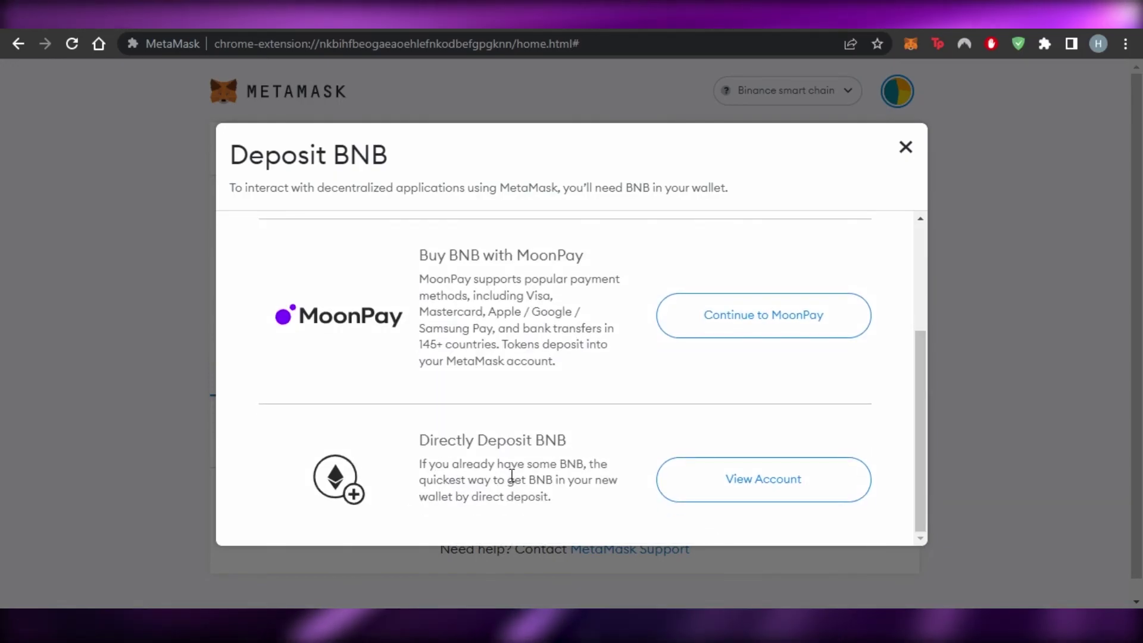
{"action": "mouse_move", "coordinate": [923, 420]}
{"action": "left_mouse_down"}
{"action": "mouse_move", "coordinate": [921, 312]}
{"action": "mouse_move", "coordinate": [913, 434]}
{"action": "mouse_move", "coordinate": [921, 205]}
{"action": "mouse_move", "coordinate": [916, 419]}
{"action": "left_mouse_up"}
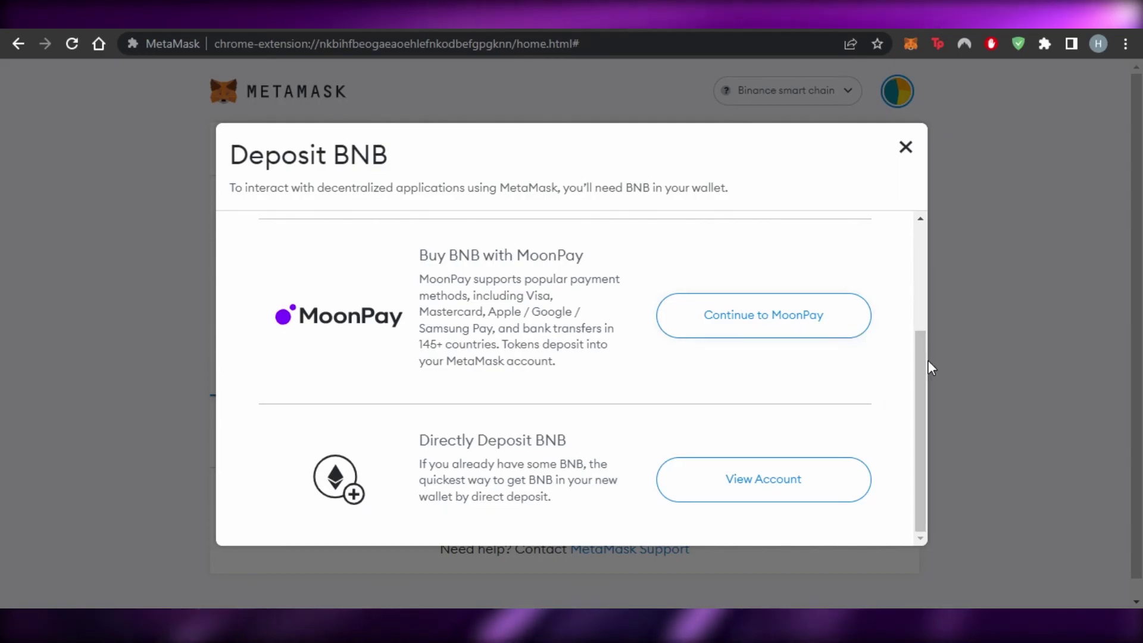
{"action": "left_click_drag", "start_coordinate": [920, 369], "coordinate": [920, 250]}
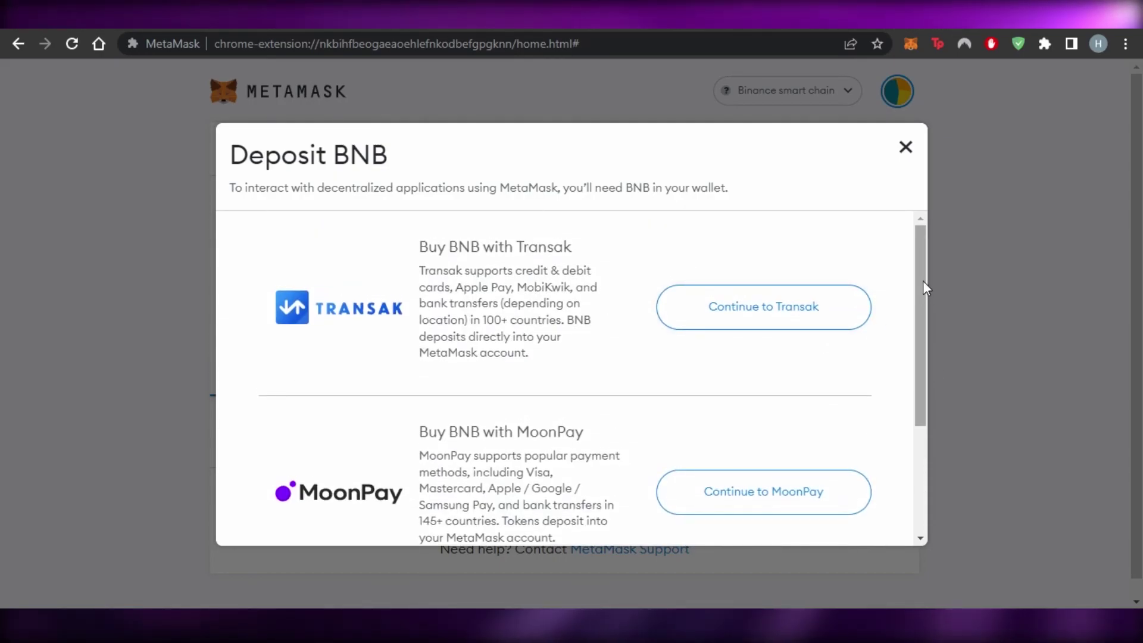
{"action": "left_click_drag", "start_coordinate": [920, 326], "coordinate": [918, 454]}
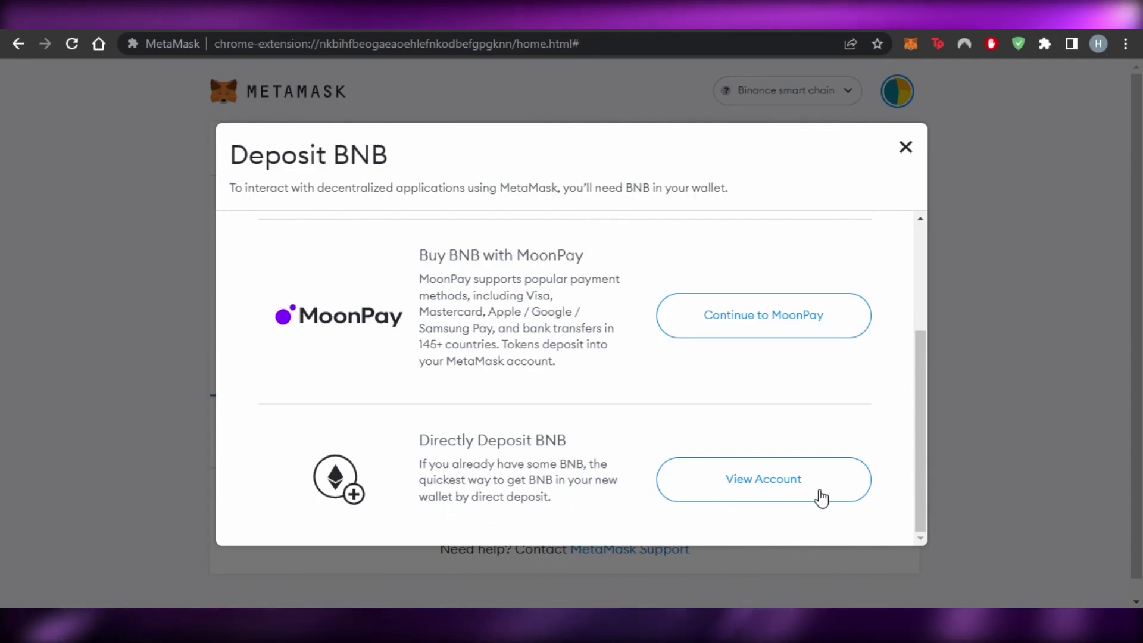
View the account QR code and address, close it, then start and cancel a Send
{"action": "left_click", "coordinate": [789, 480]}
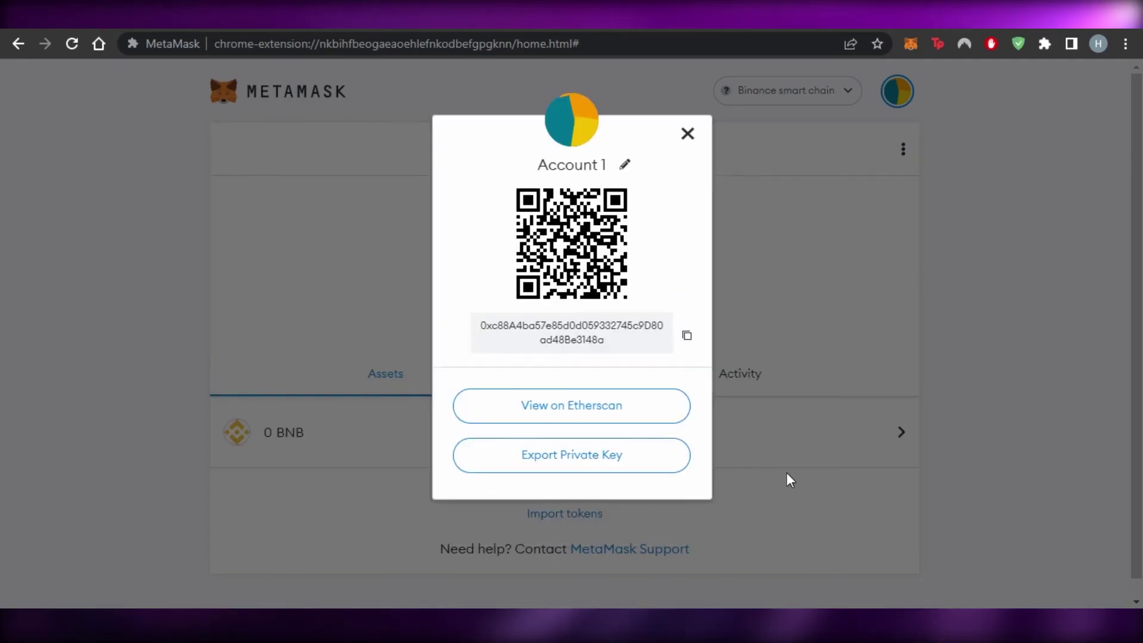
{"action": "left_click", "coordinate": [690, 136]}
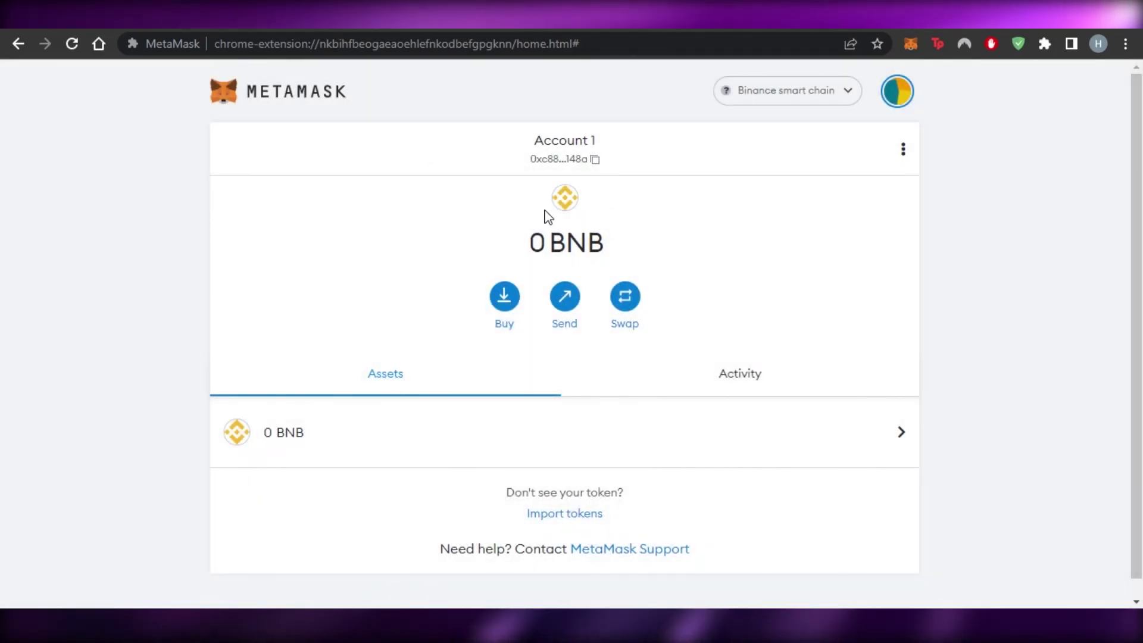
{"action": "left_click", "coordinate": [561, 295]}
{"action": "left_click", "coordinate": [699, 145]}
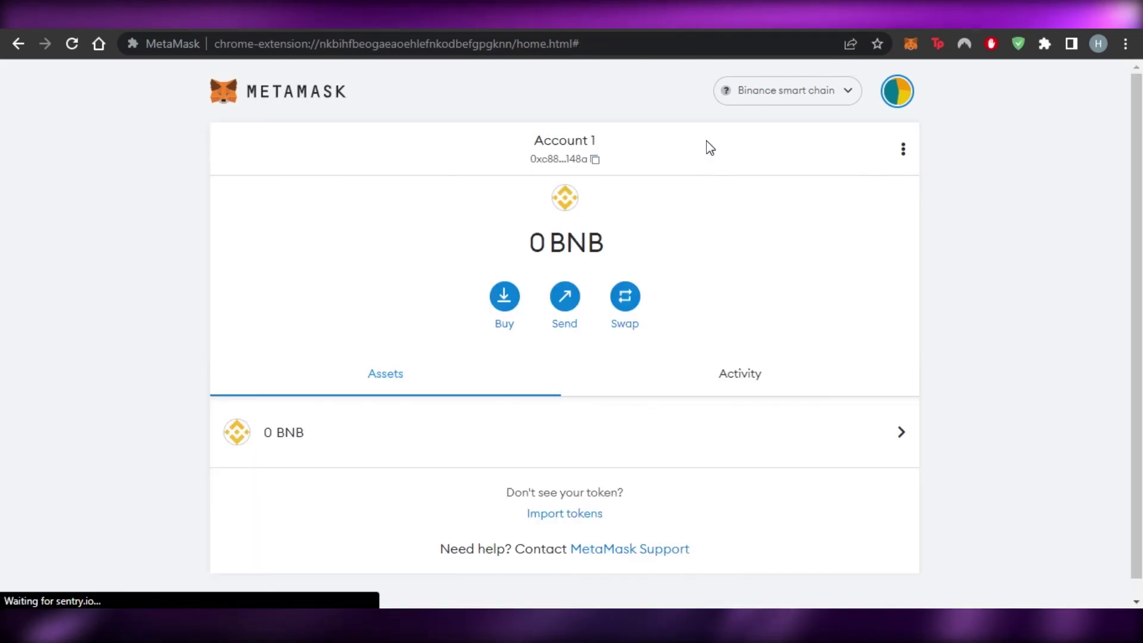